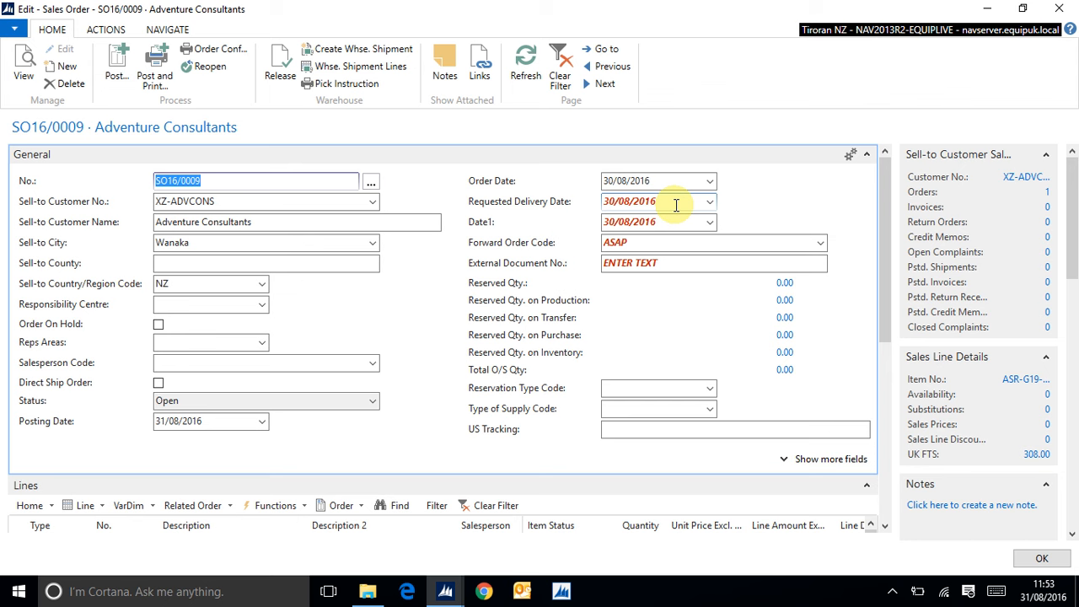
# Step: Review the available Forward Order Code options without changing the selection
pyautogui.click(820, 246)
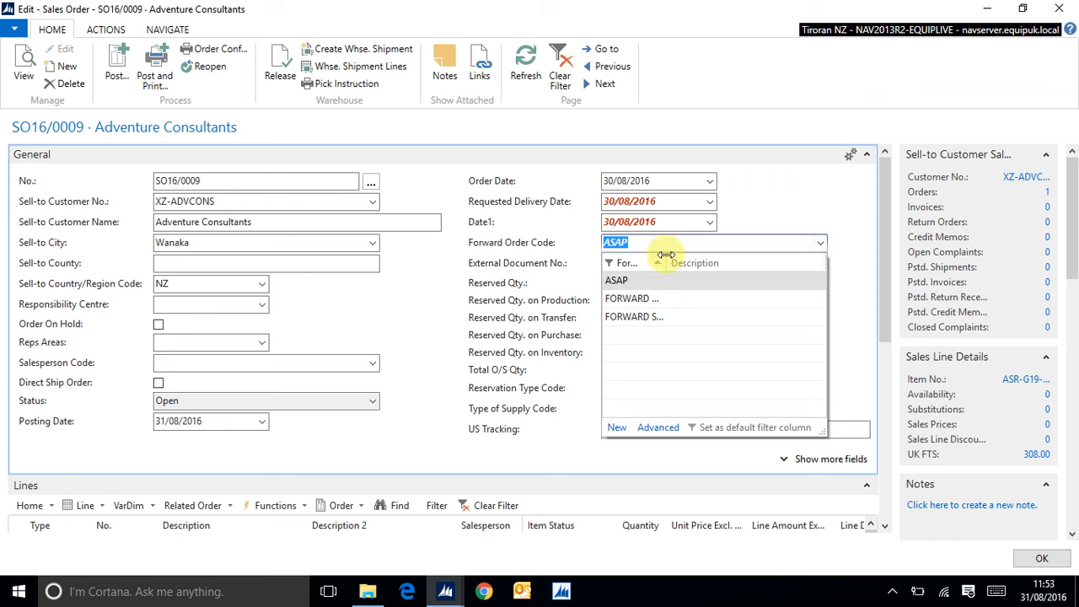
pyautogui.moveTo(666, 261); pyautogui.dragTo(704, 256)
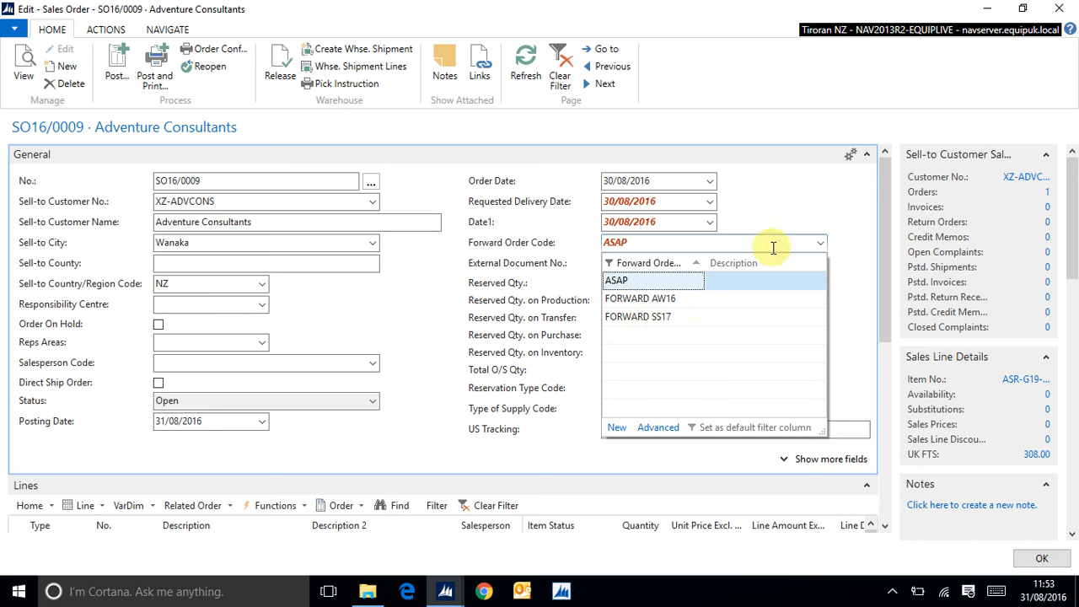
pyautogui.click(816, 240)
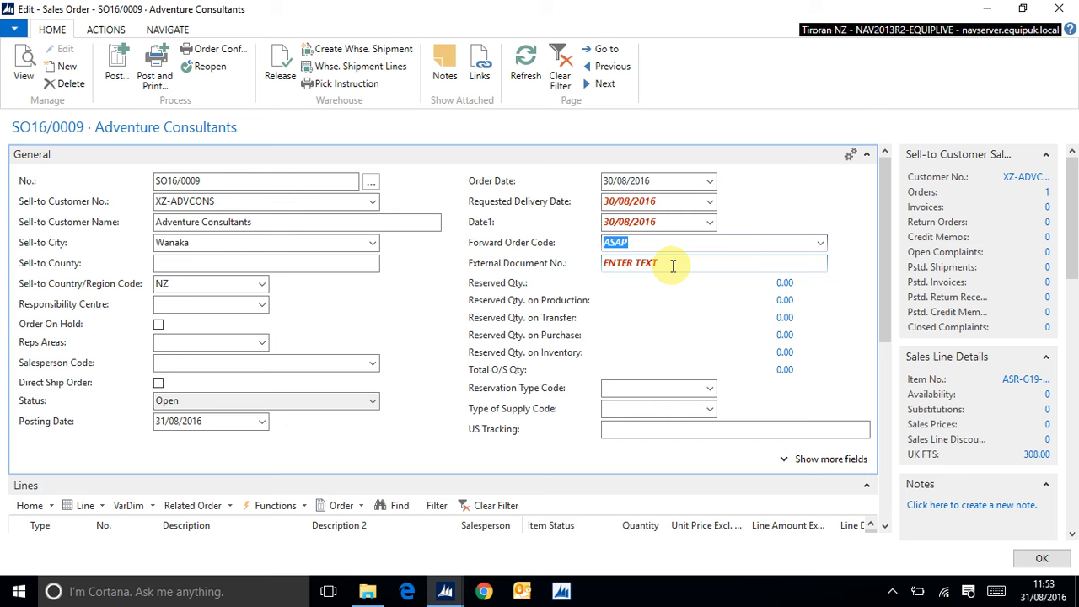
# Step: Set the quantity of the Scree Gaiter sales line to 1 and acknowledge the message
pyautogui.click(885, 527)
pyautogui.click(885, 527)
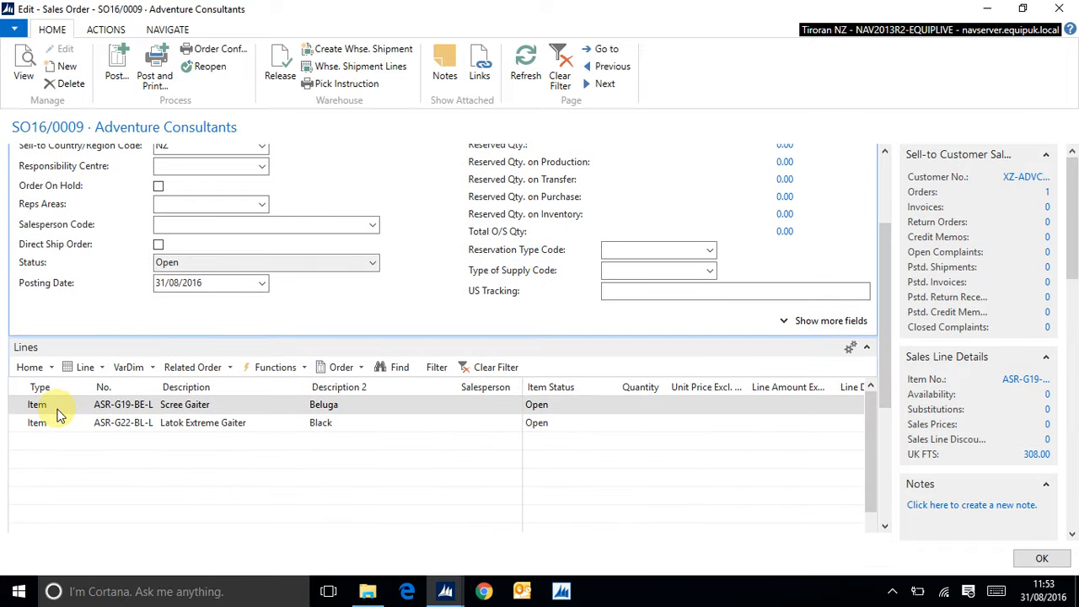
pyautogui.click(113, 408)
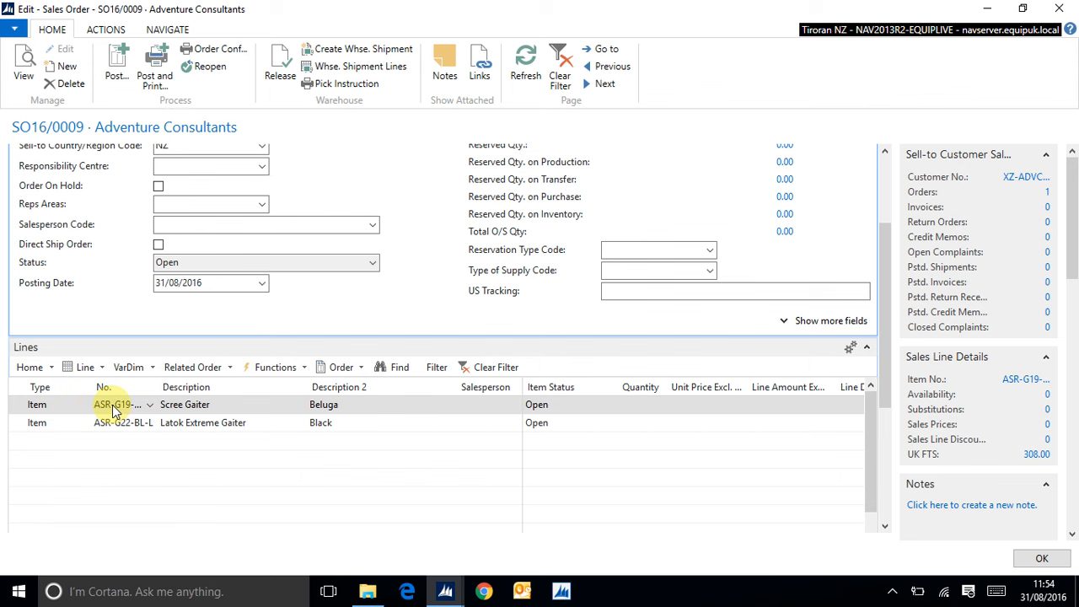
pyautogui.click(638, 405)
pyautogui.write('1')
pyautogui.press('Tab')
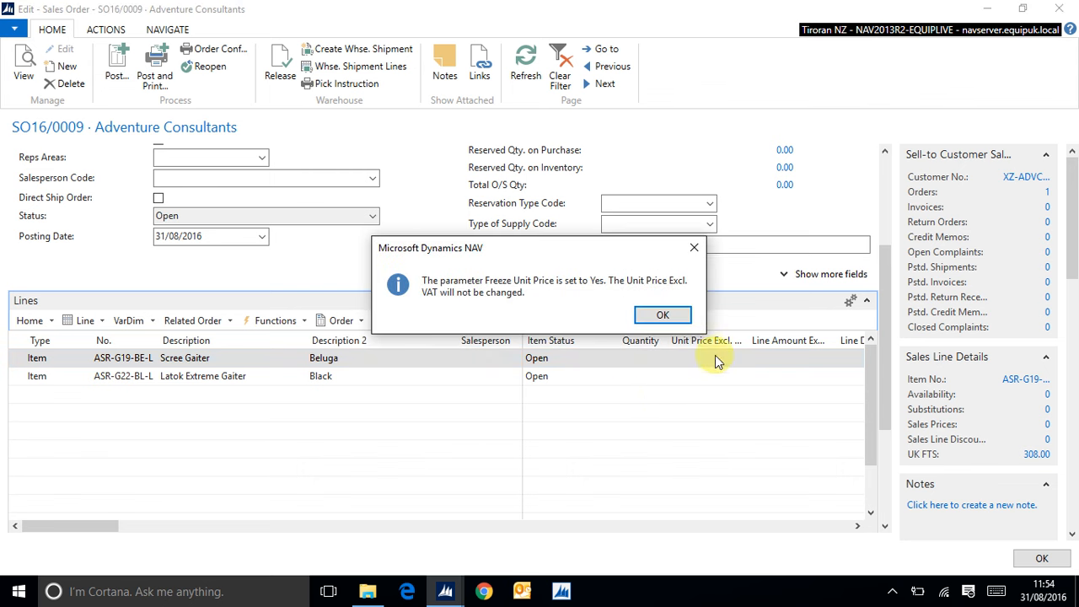
pyautogui.click(664, 317)
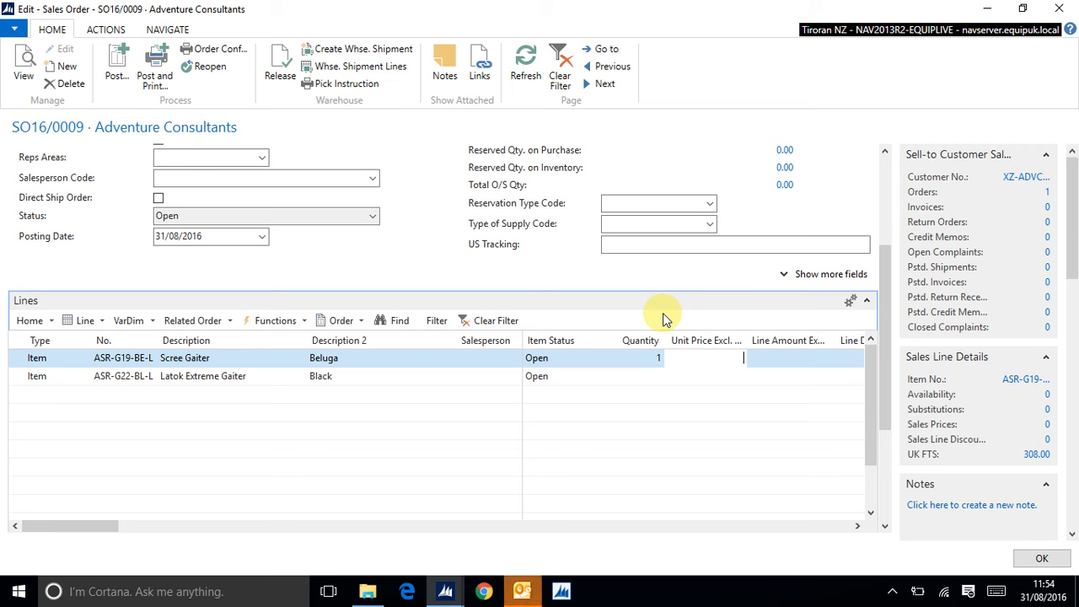
# Step: Set the quantity of the Latok Extreme Gaiter sales line to 1
pyautogui.click(657, 376)
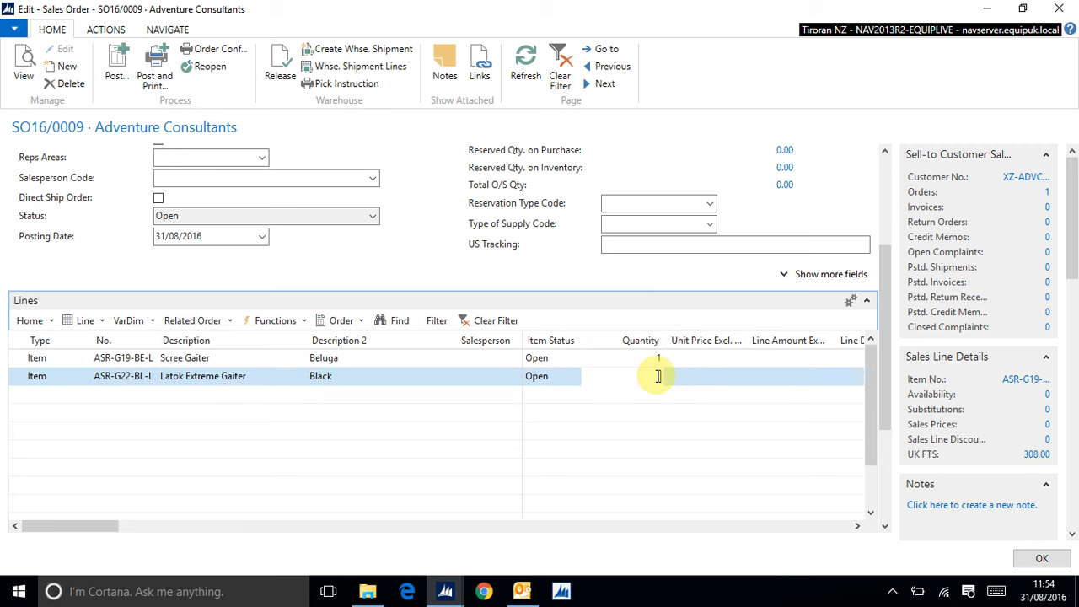
pyautogui.write('1')
pyautogui.press('Tab')
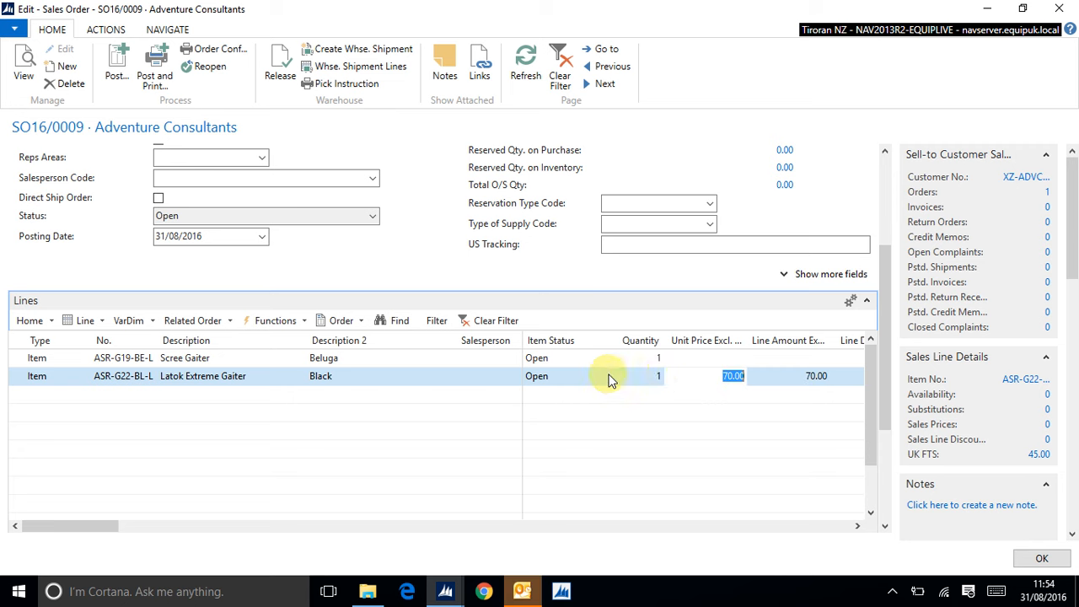
# Step: Delete the Scree Gaiter sales line and confirm the deletion
pyautogui.click(13, 363)
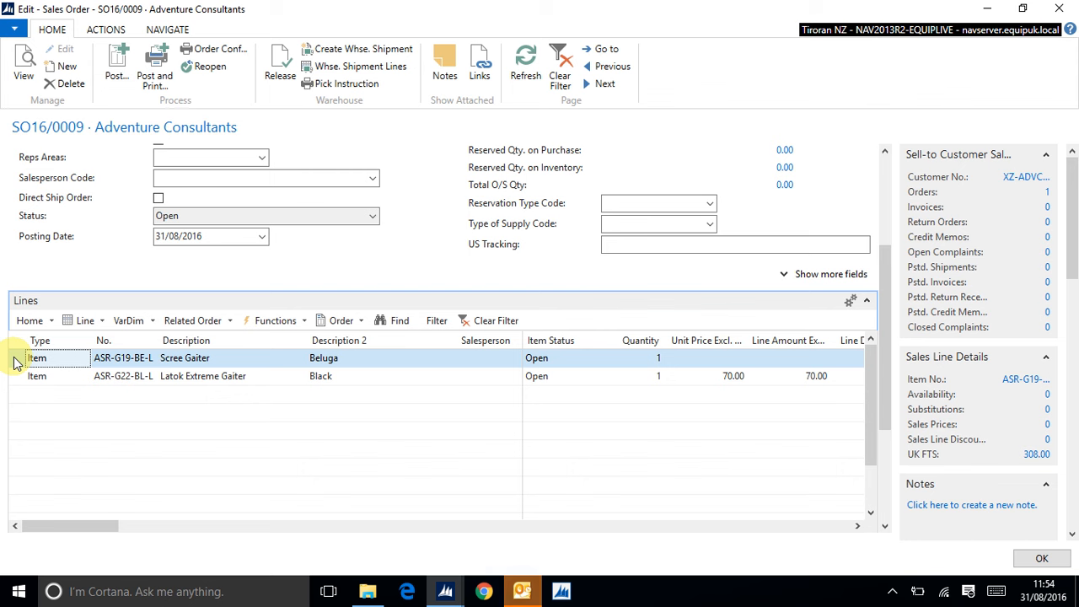
pyautogui.rightClick(15, 362)
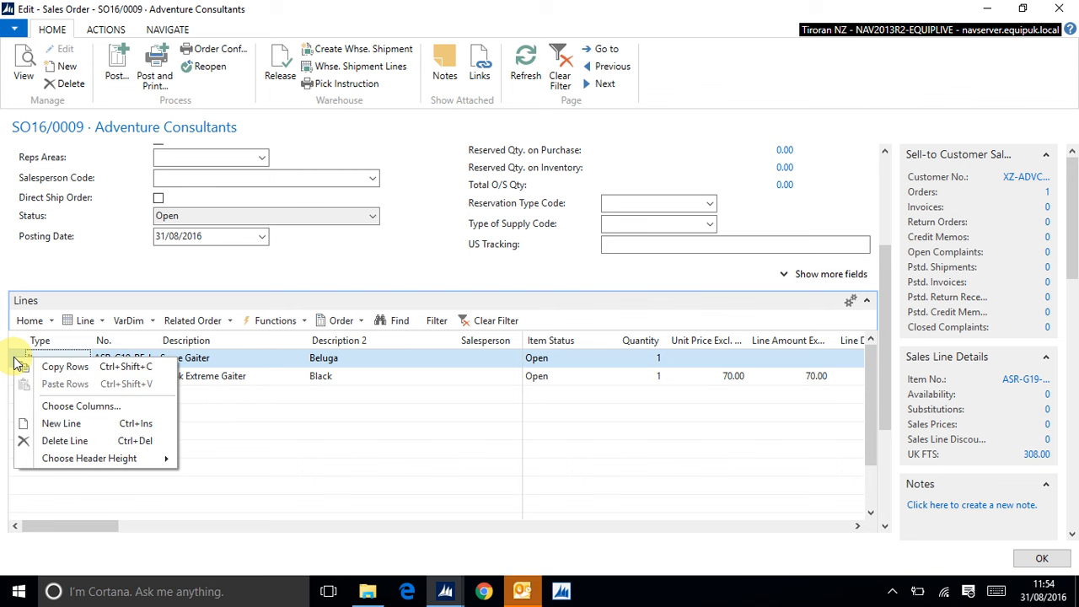
pyautogui.click(59, 441)
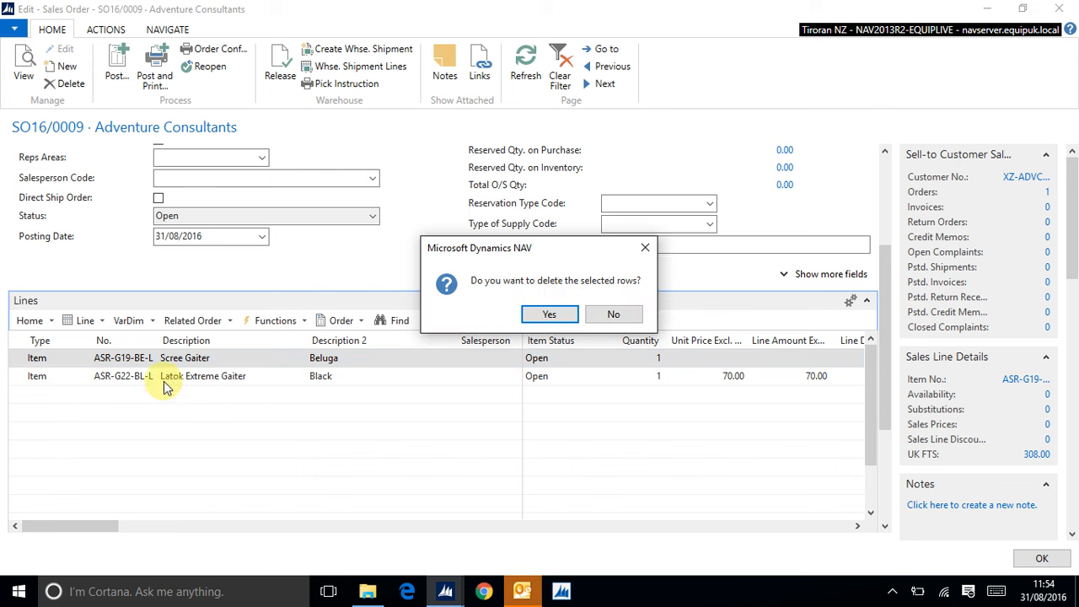
pyautogui.click(551, 317)
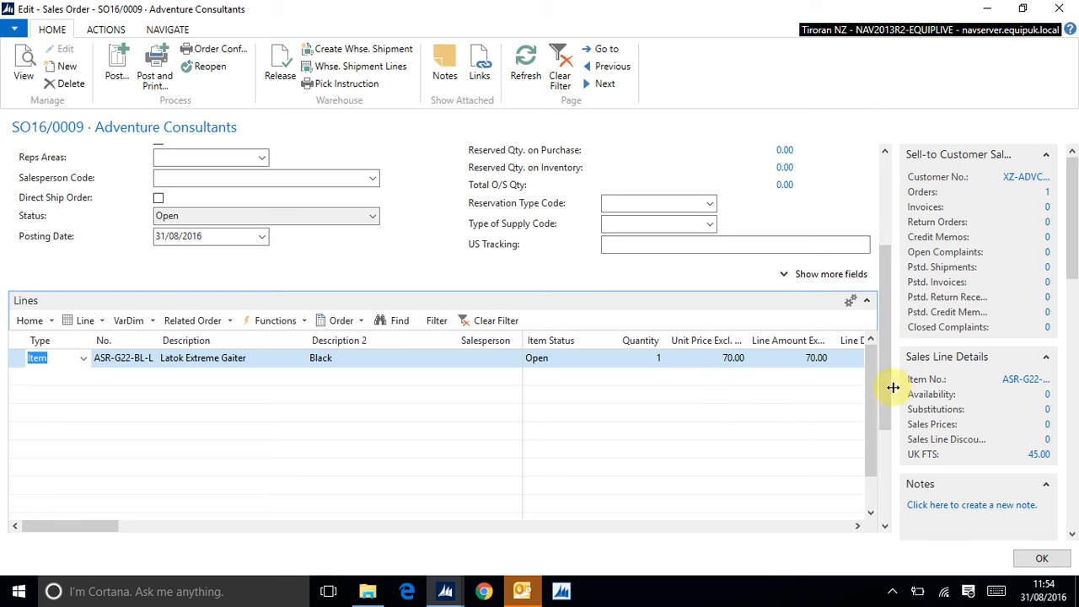
# Step: Open the item card of the Latok Extreme Gaiter line and close it again
pyautogui.click(1025, 379)
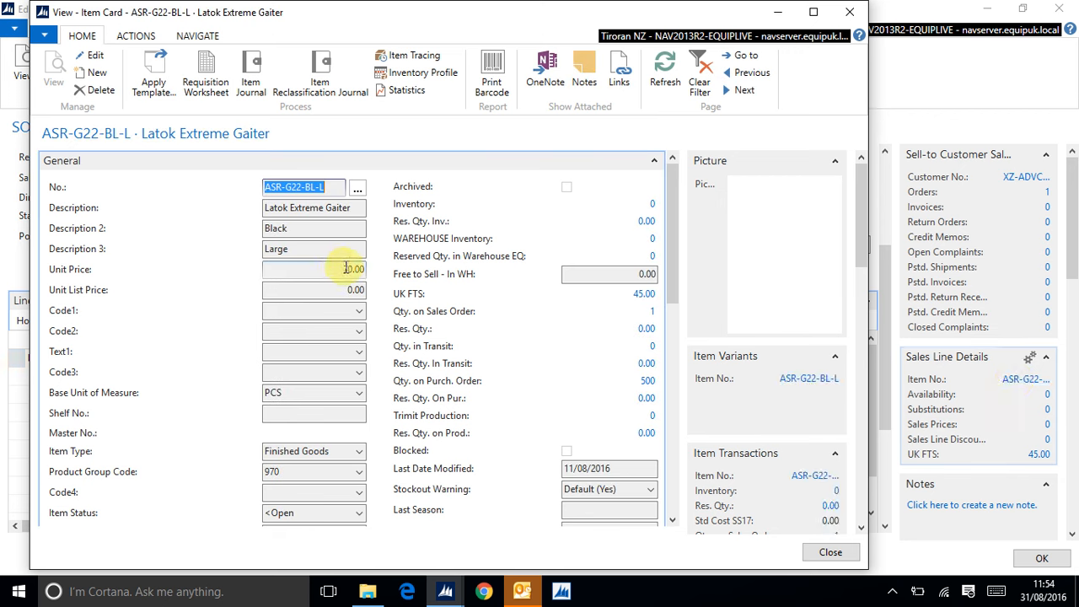
pyautogui.click(853, 19)
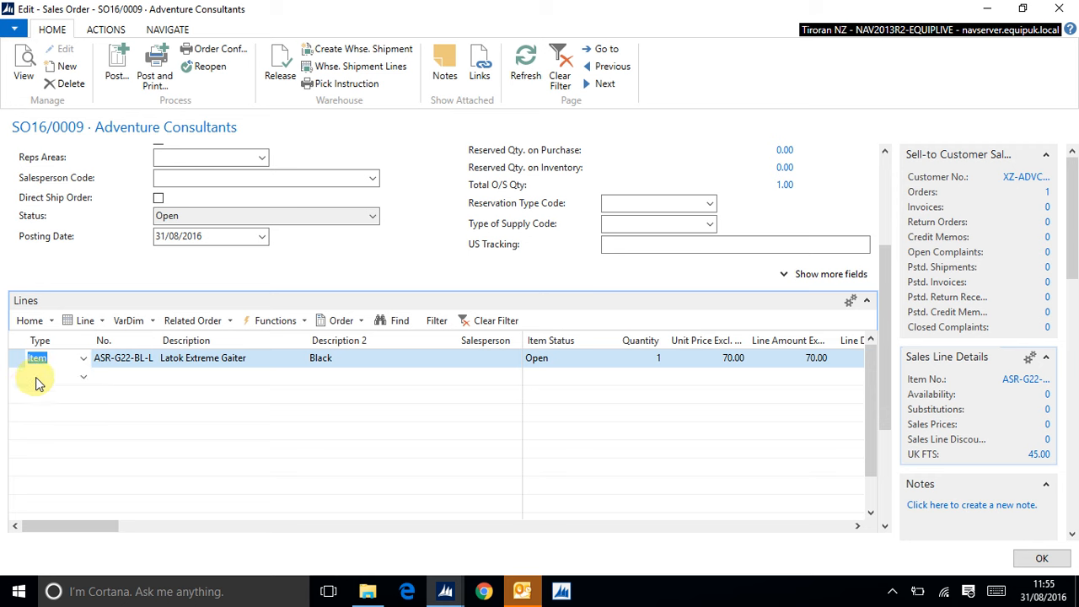
# Step: Add a new item line, searching the item lookup by description for "microlig" and choosing Microlight Alpine QDA-62-BE-L
pyautogui.click(37, 377)
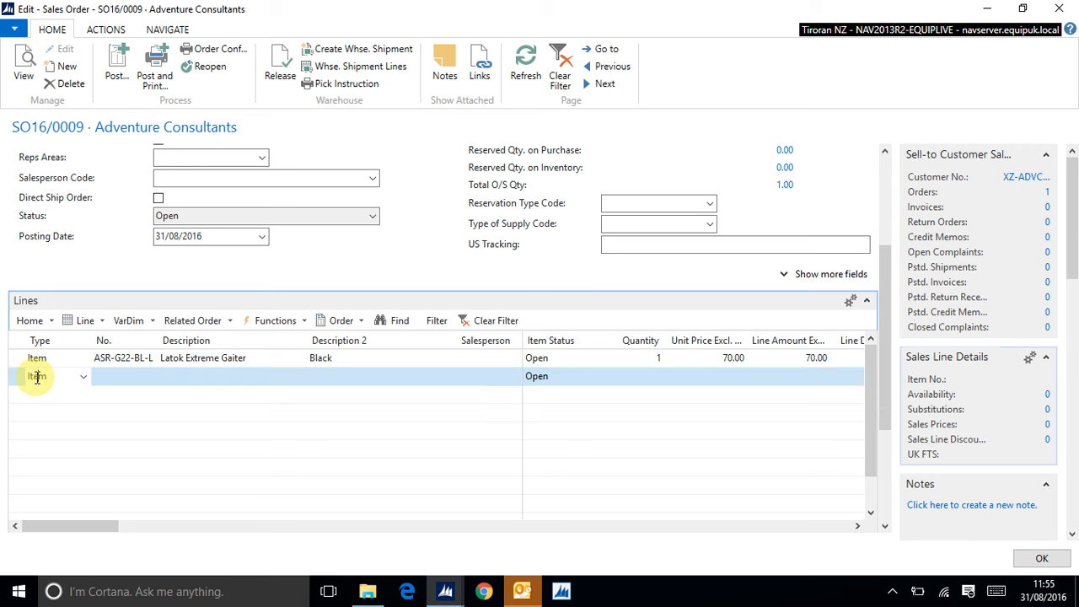
pyautogui.click(107, 376)
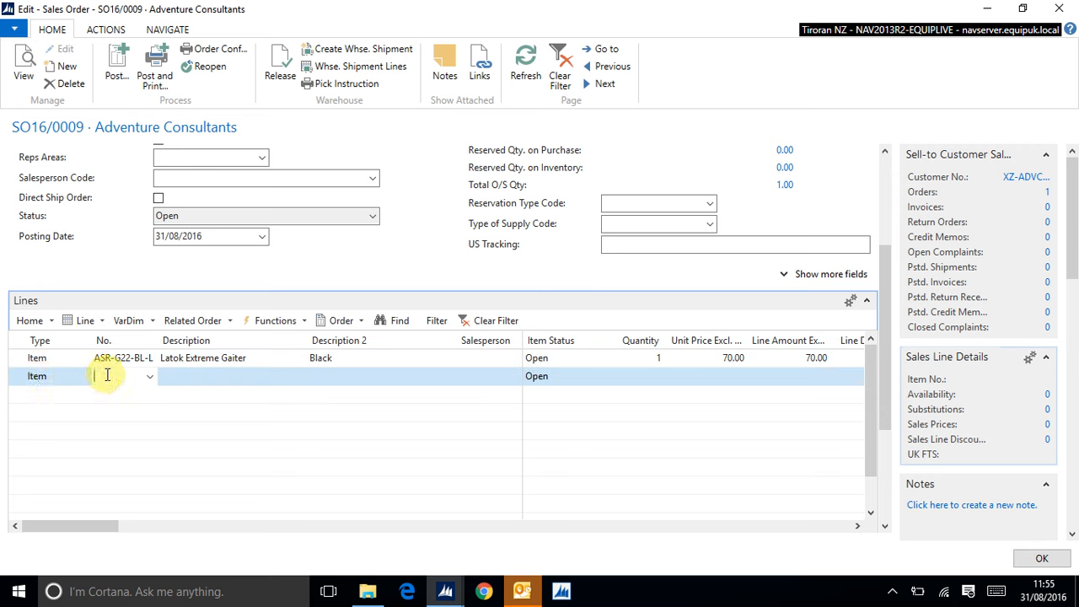
pyautogui.click(150, 381)
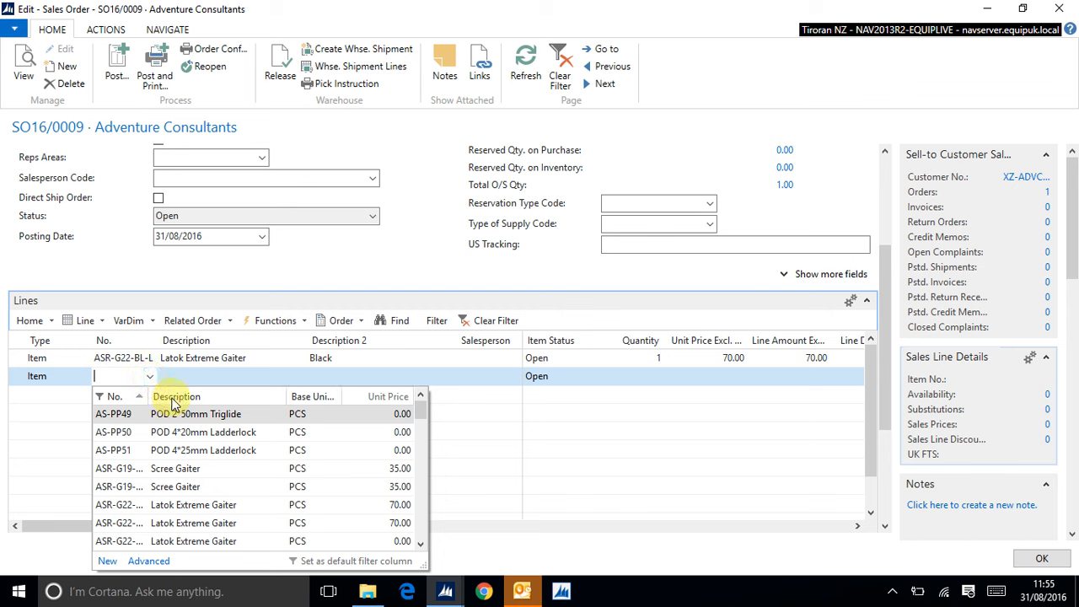
pyautogui.press('Down')
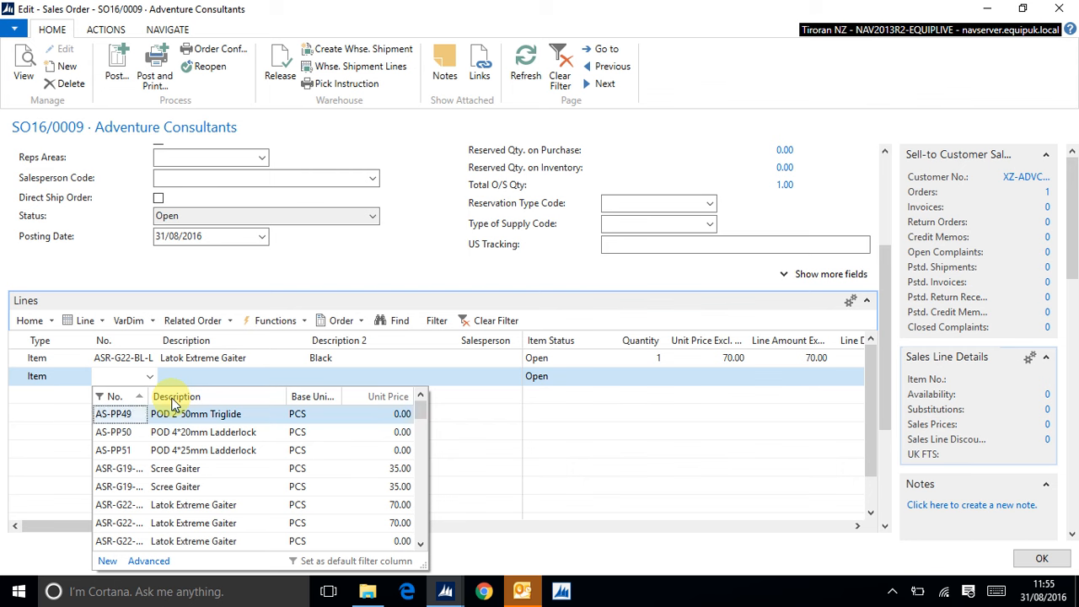
pyautogui.click(172, 403)
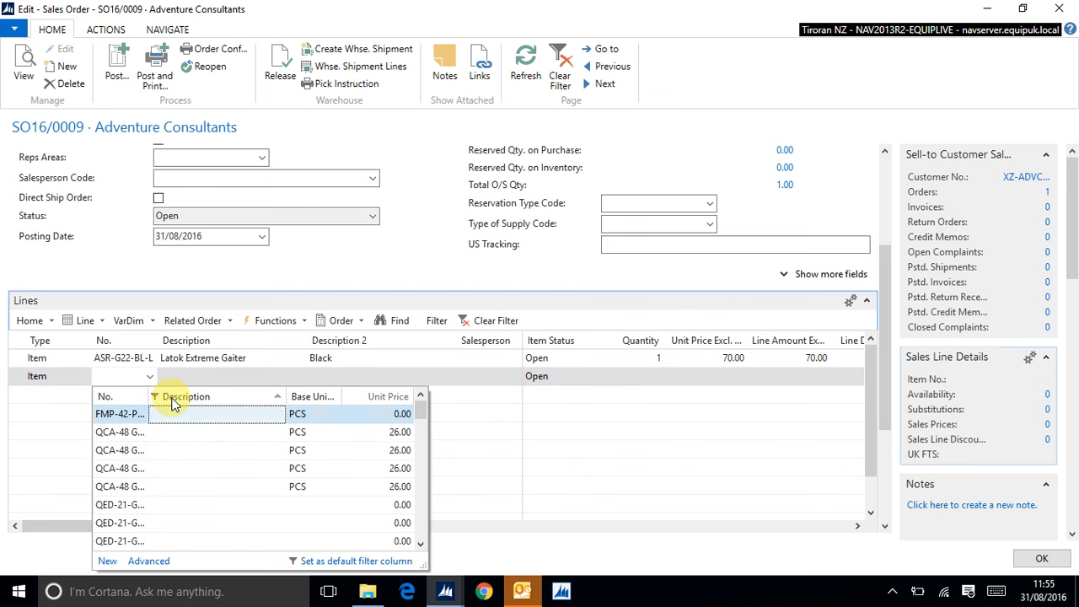
pyautogui.write('microlig')
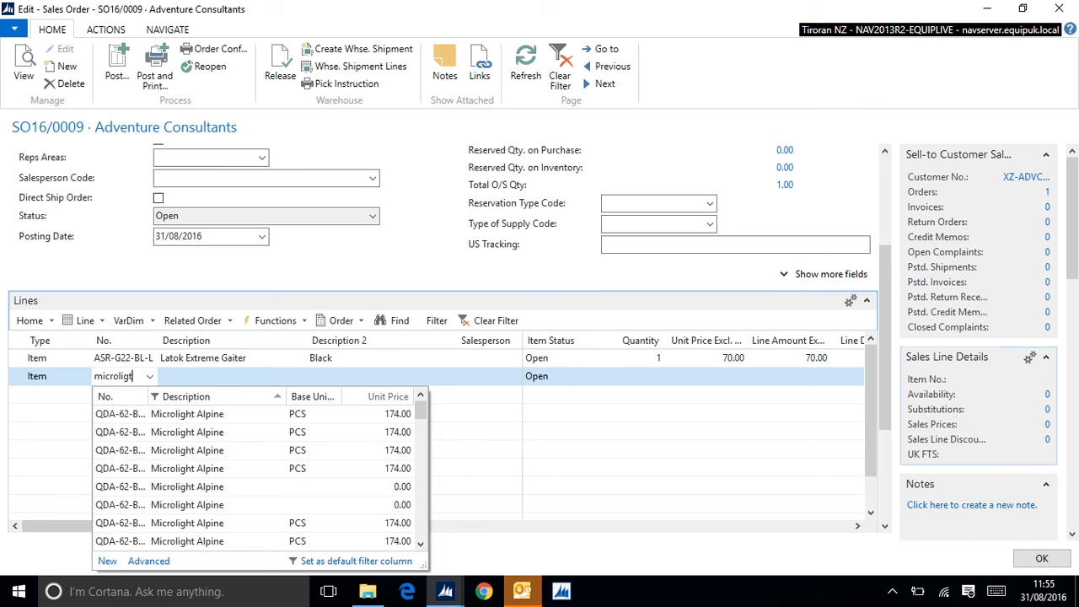
pyautogui.write('t')
pyautogui.press('BackSpace')
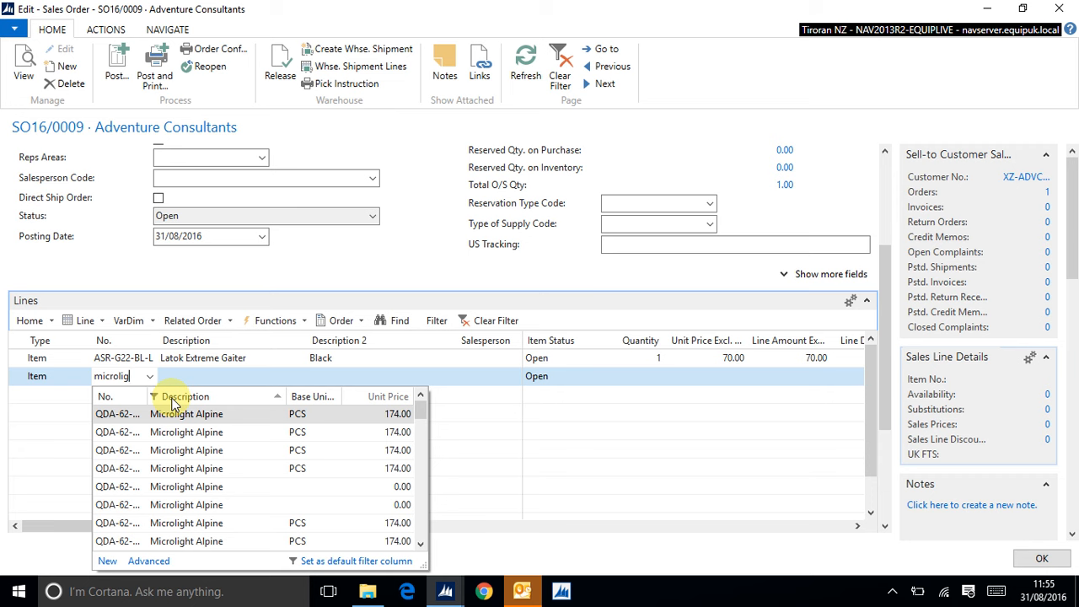
pyautogui.click(123, 416)
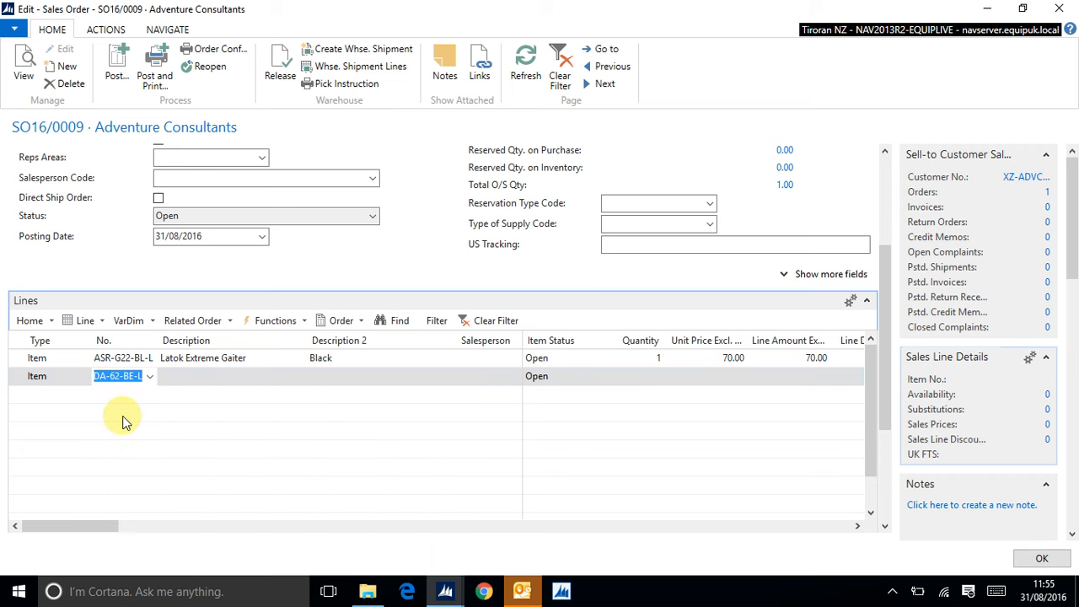
pyautogui.click(123, 414)
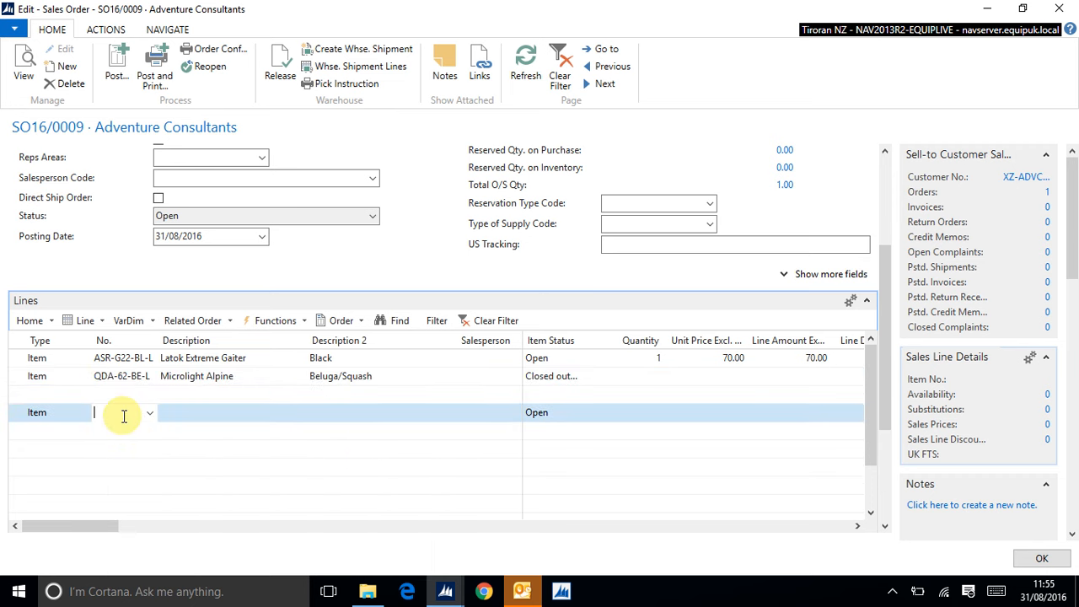
# Step: Reopen the item lookup on the Microlight Alpine line and switch its filter column to No
pyautogui.click(141, 376)
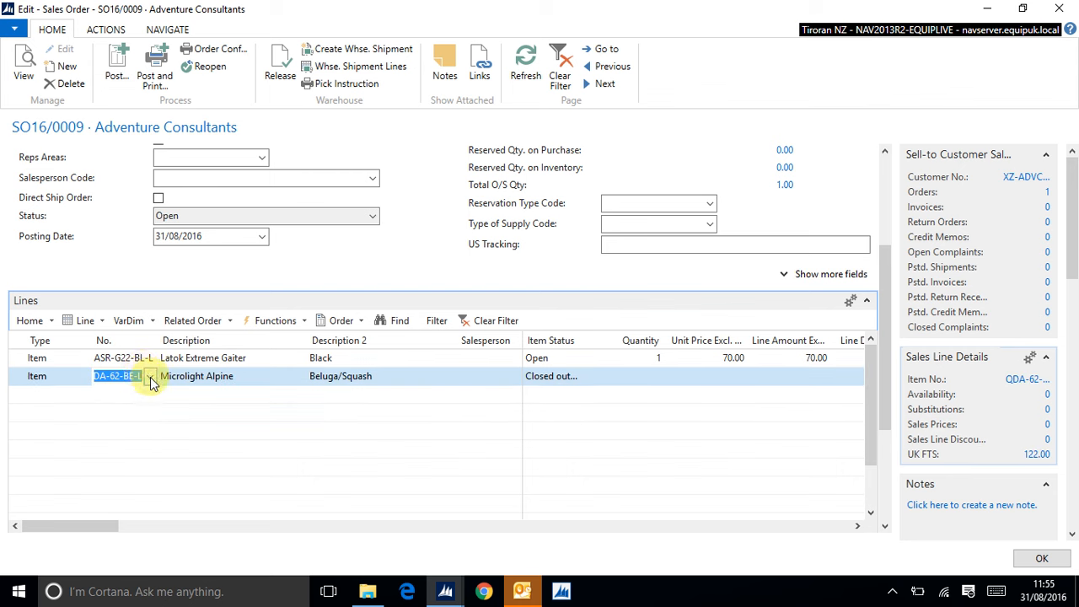
pyautogui.click(150, 376)
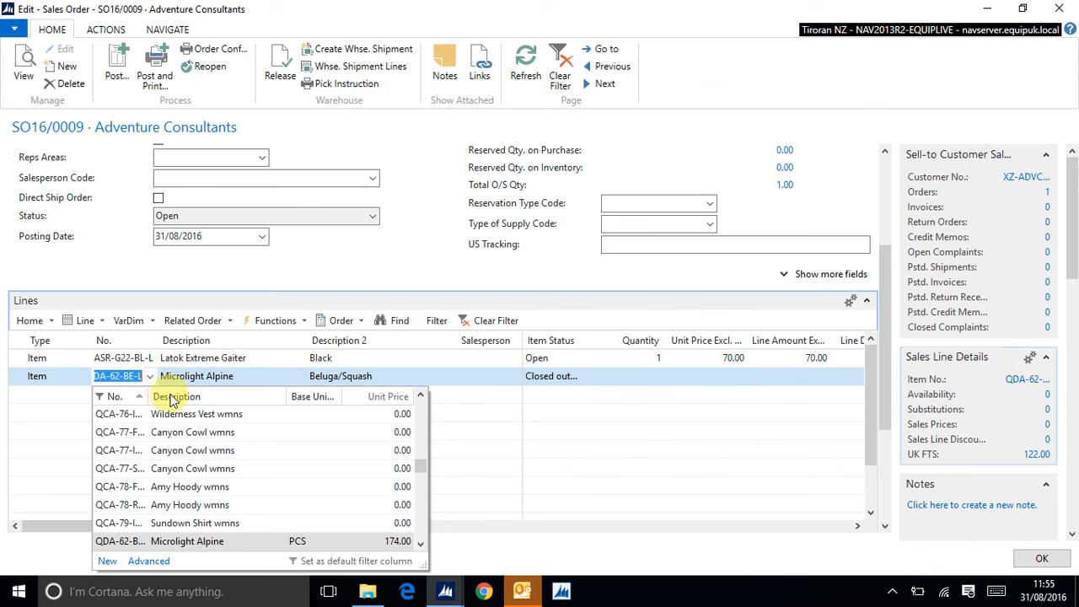
pyautogui.click(173, 396)
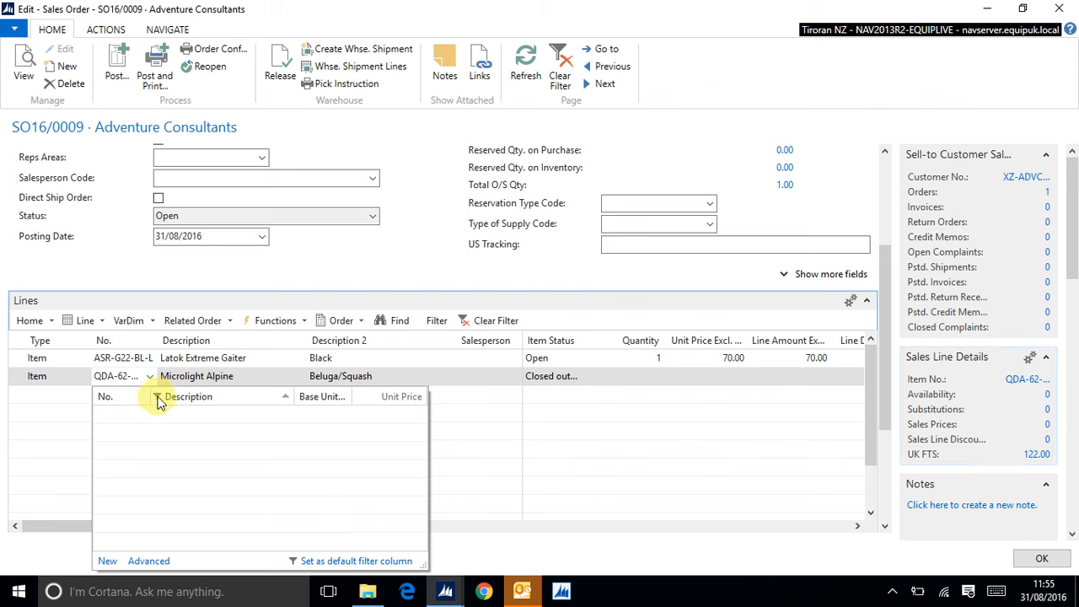
pyautogui.click(107, 402)
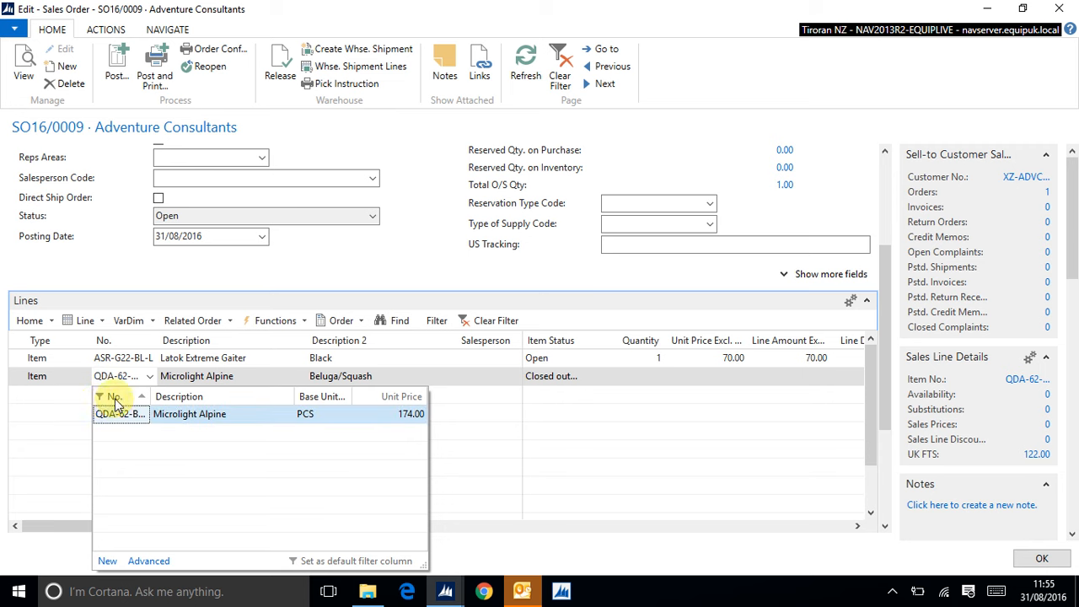
pyautogui.click(407, 379)
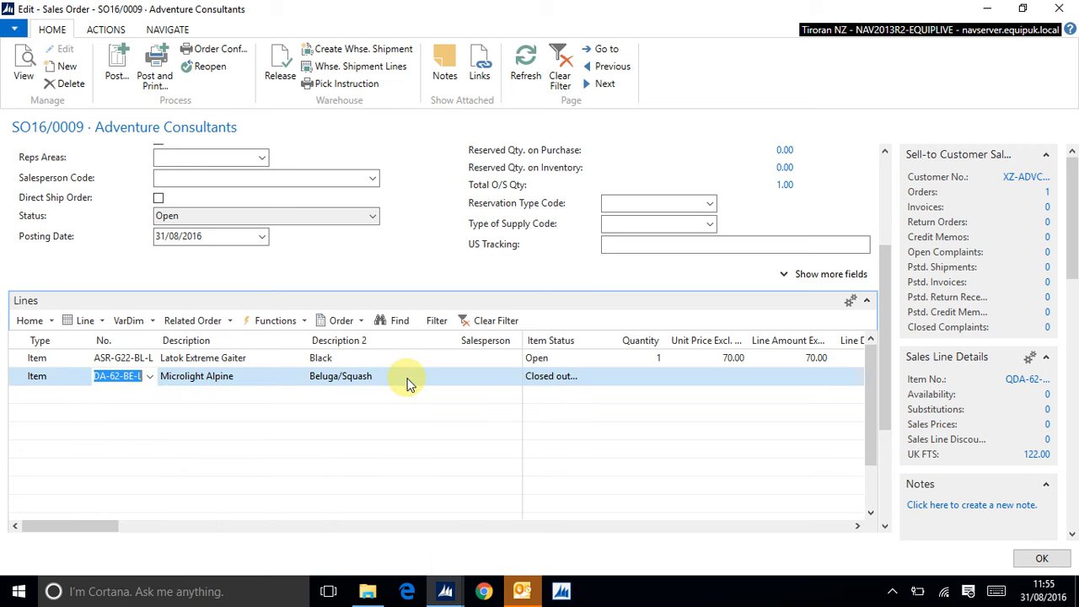
# Step: Set the quantity of the Microlight Alpine line to 1
pyautogui.click(655, 377)
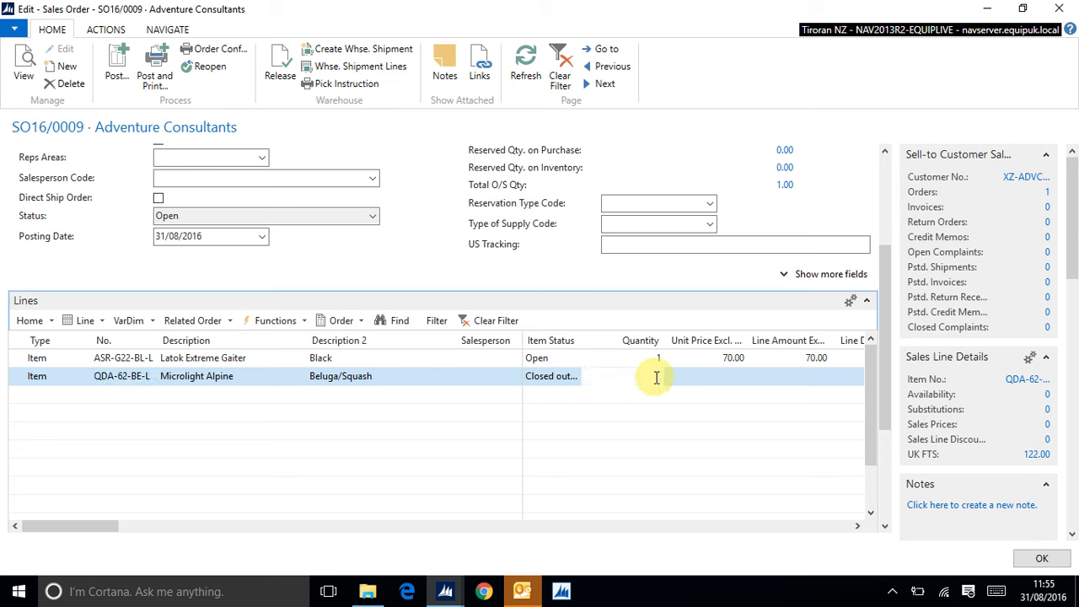
pyautogui.write('1')
pyautogui.press('Tab')
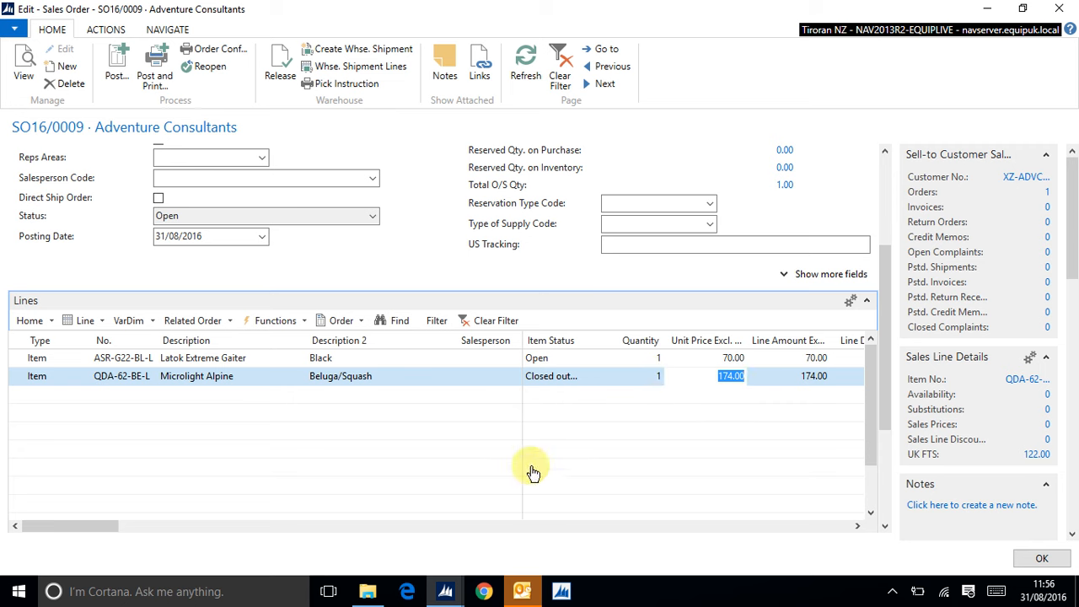
# Step: Run Update Reservations for sales order SO16/0009 with an empty item filter
pyautogui.click(34, 396)
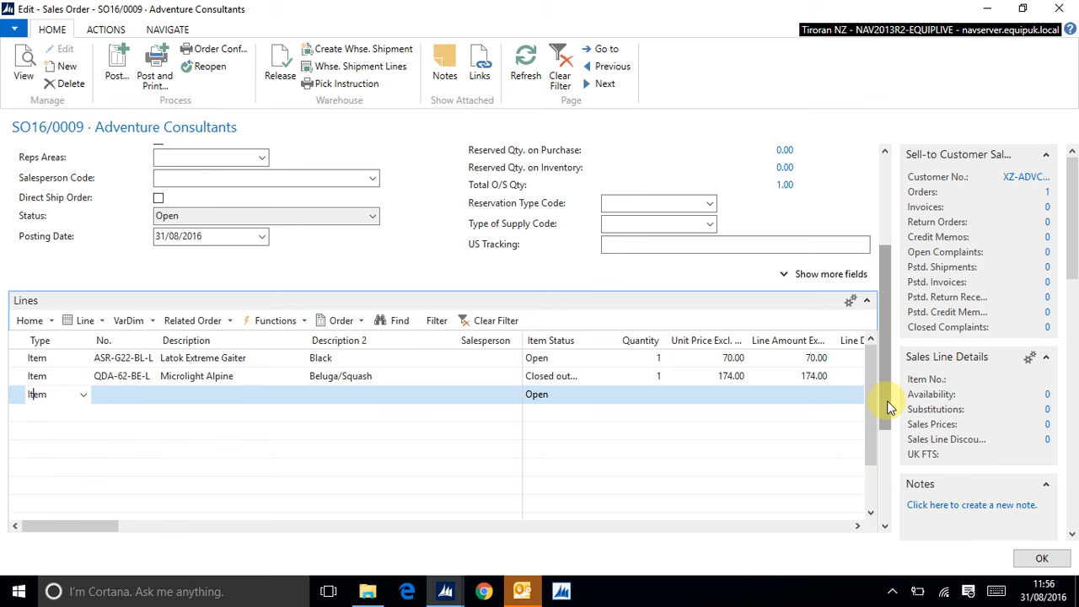
pyautogui.moveTo(886, 408); pyautogui.dragTo(889, 338)
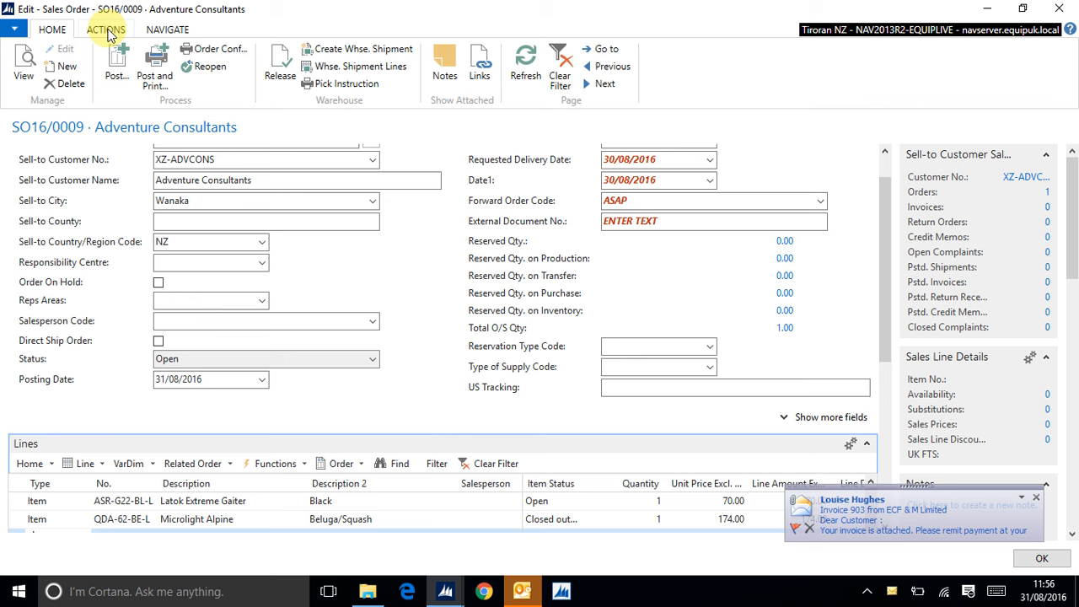
pyautogui.click(106, 29)
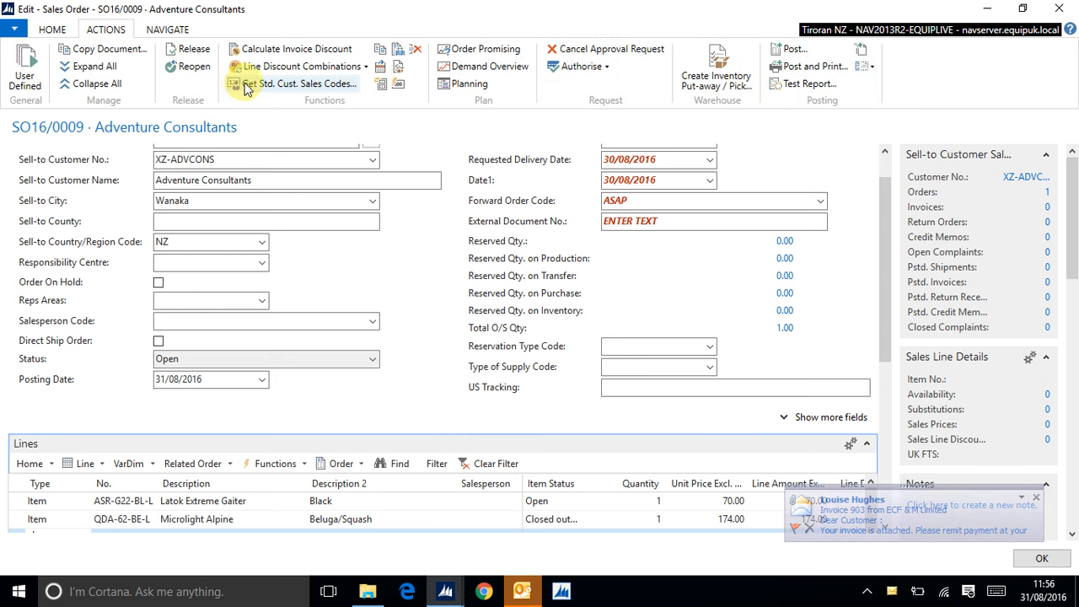
pyautogui.click(400, 86)
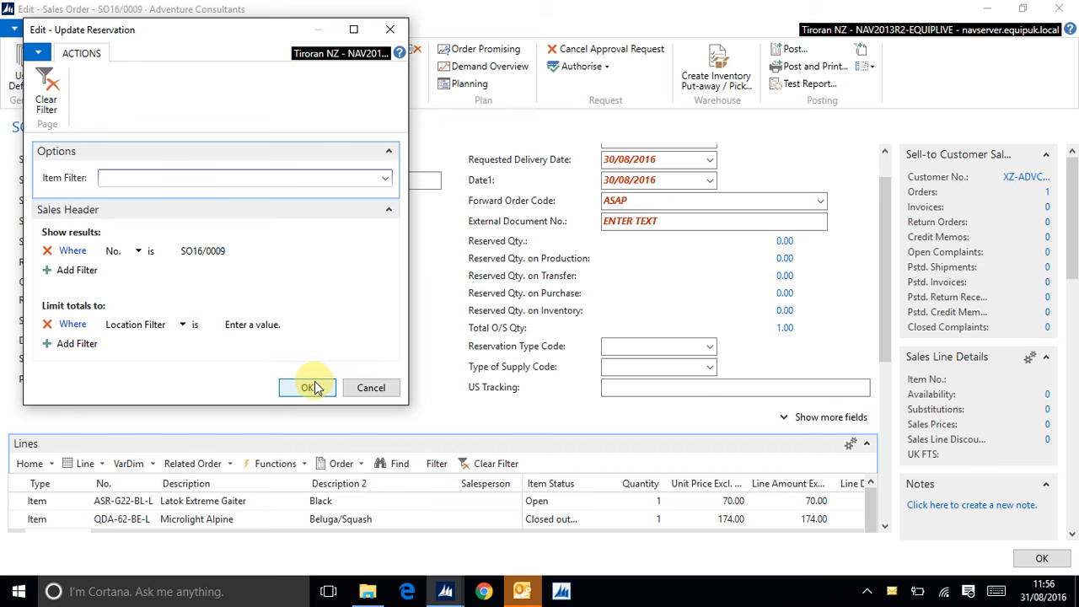
pyautogui.click(307, 388)
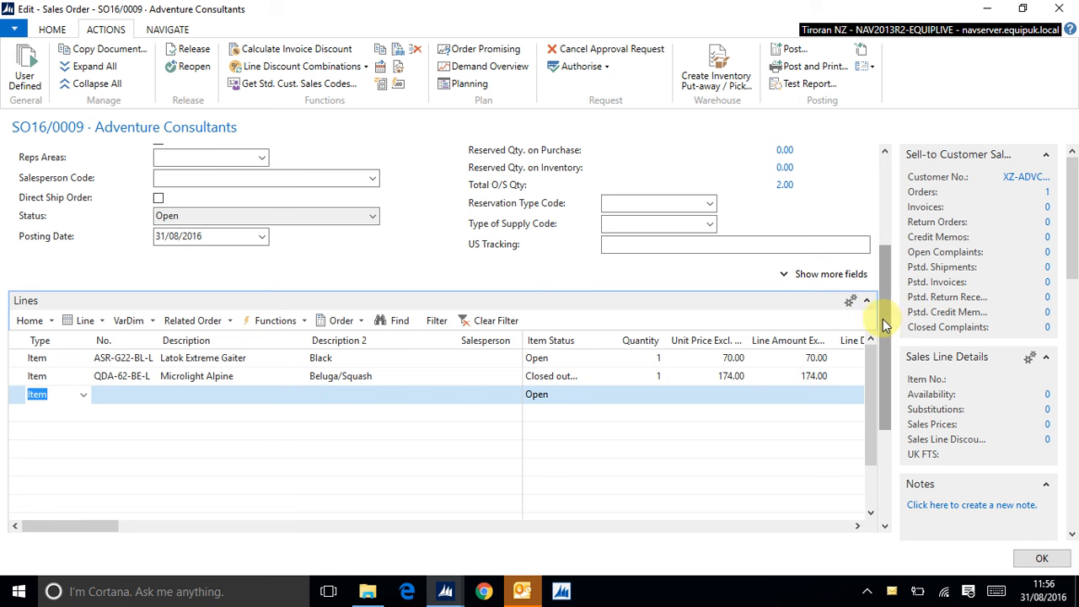
# Step: Post and print sales order SO16/0009 as Ship and Invoice, setting the posting and document dates to the working date
pyautogui.moveTo(885, 324); pyautogui.dragTo(885, 245)
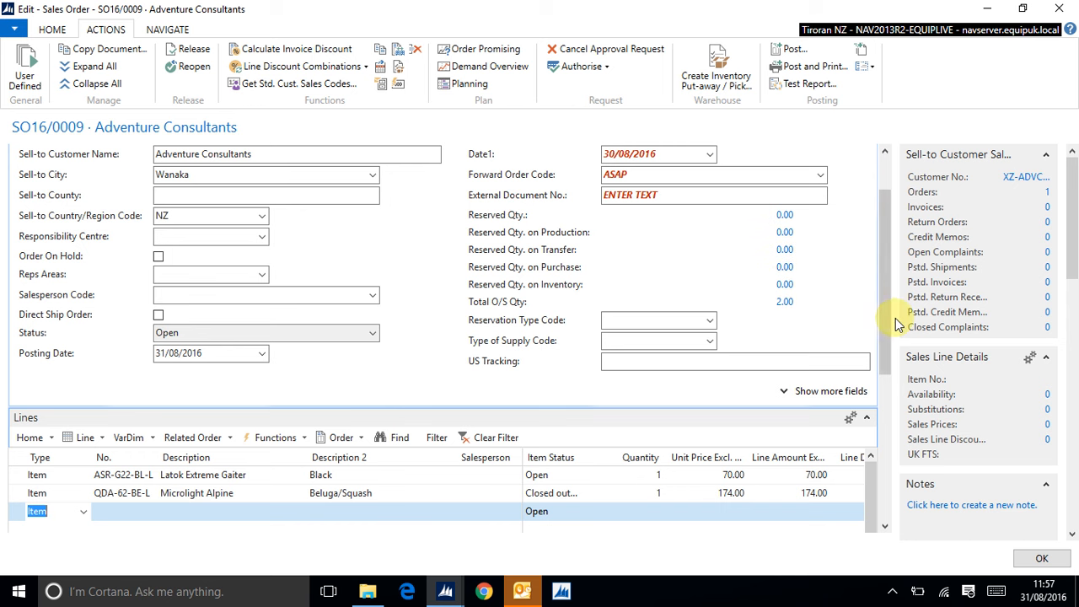
pyautogui.moveTo(887, 360); pyautogui.dragTo(887, 400)
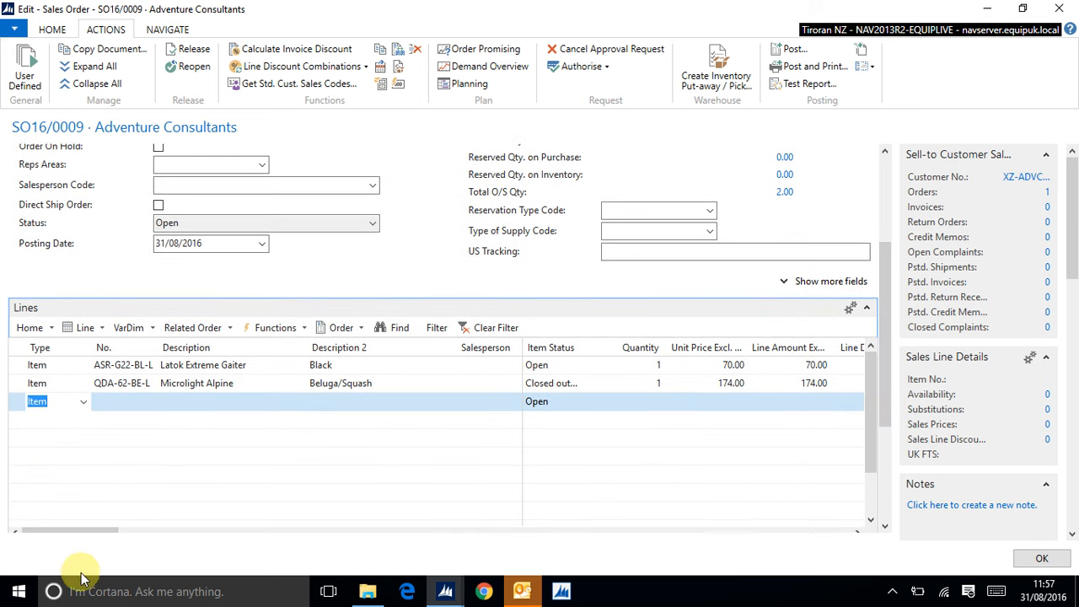
pyautogui.moveTo(86, 528); pyautogui.dragTo(360, 474)
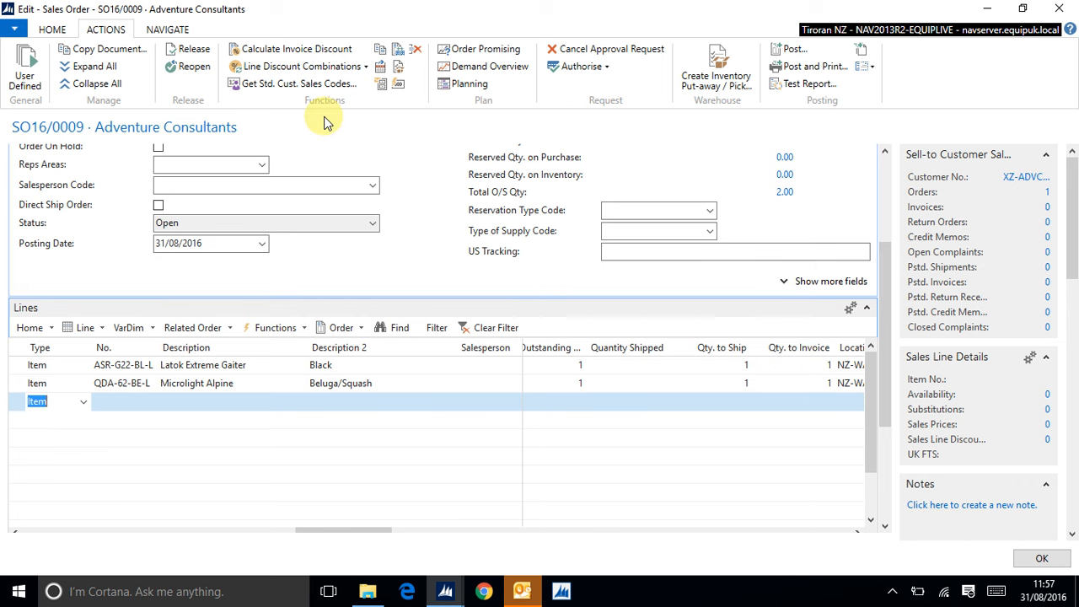
pyautogui.click(805, 72)
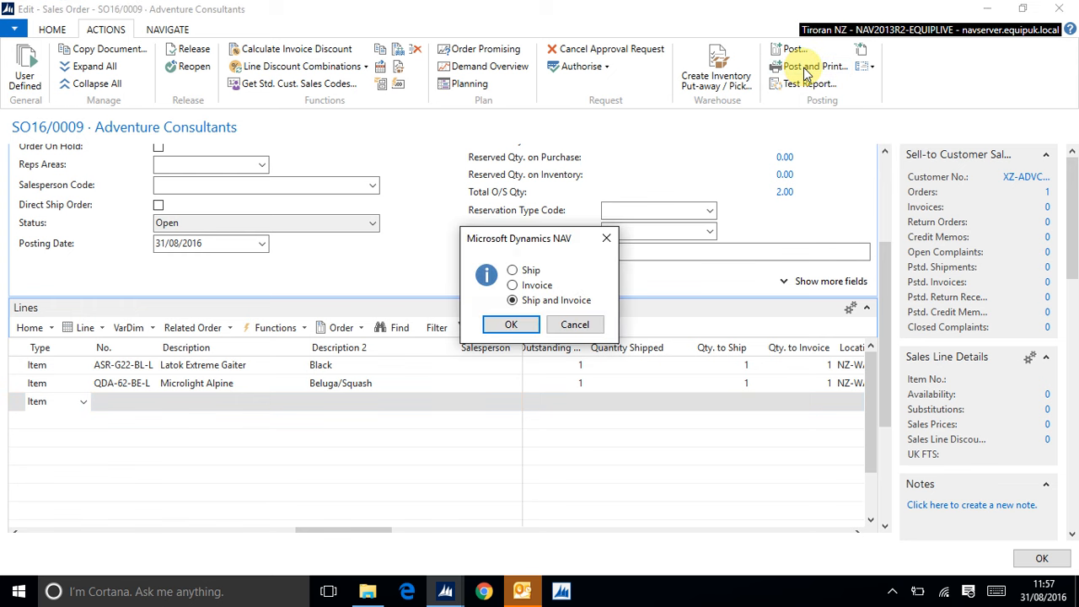
pyautogui.click(511, 326)
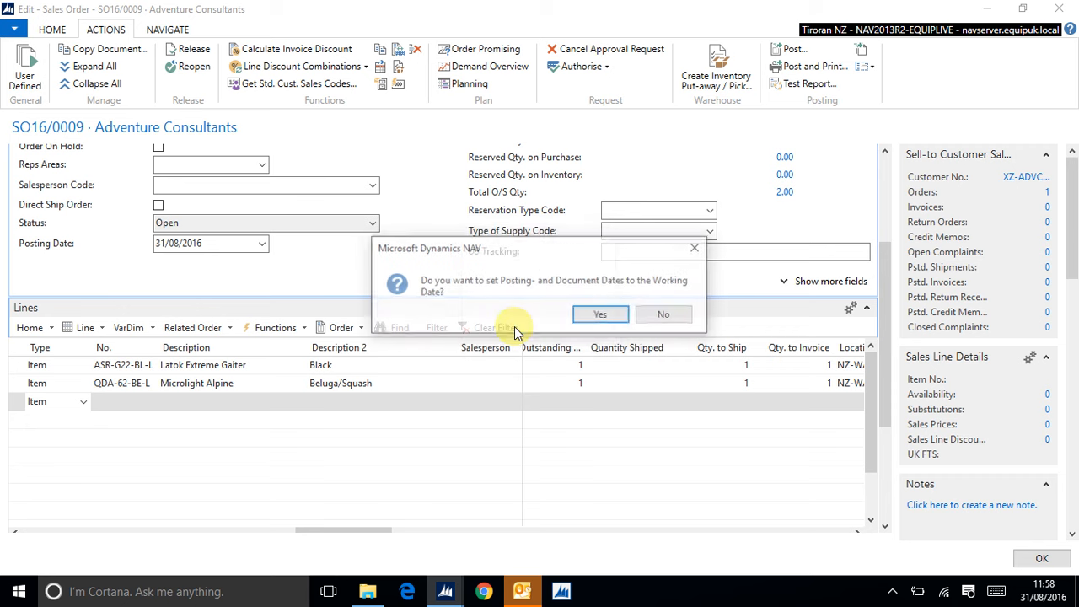
pyautogui.click(601, 316)
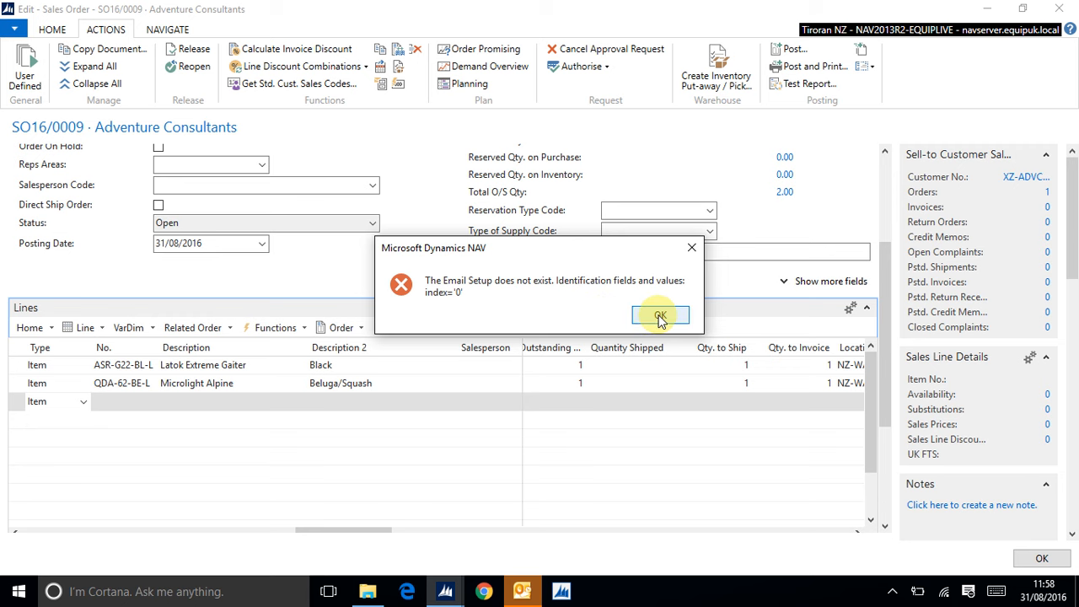
pyautogui.click(660, 315)
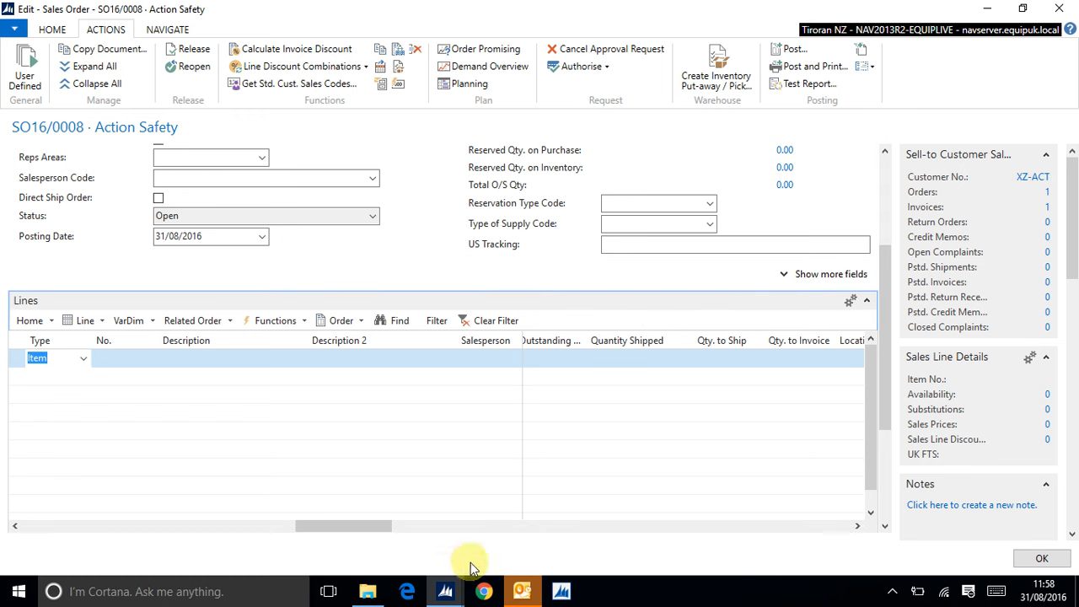
# Step: Switch to the Sales Orders window and open the posted sales shipments in History
pyautogui.moveTo(447, 596)
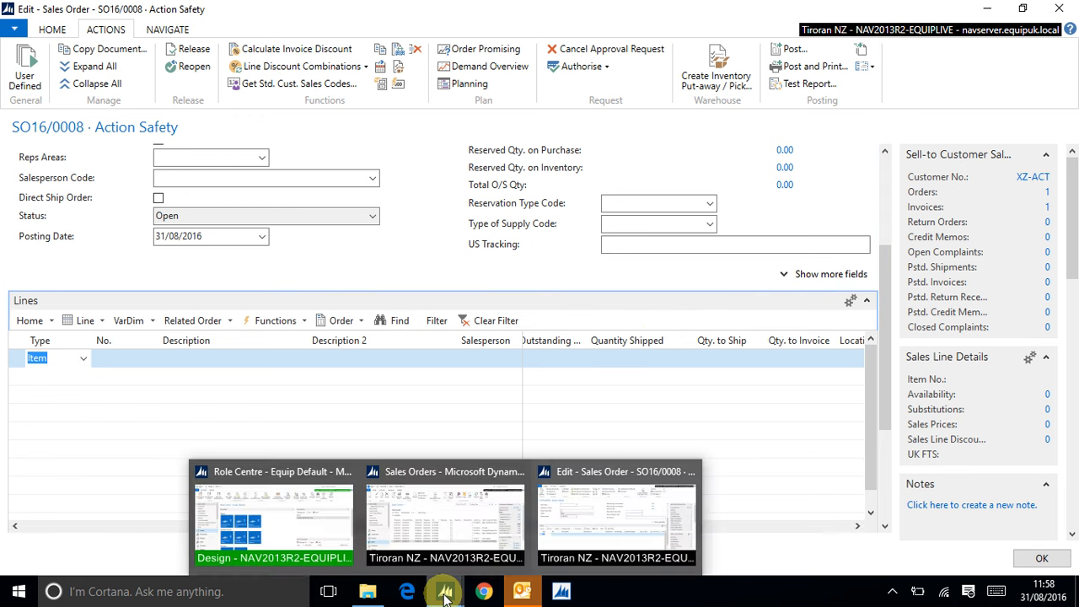
pyautogui.click(596, 529)
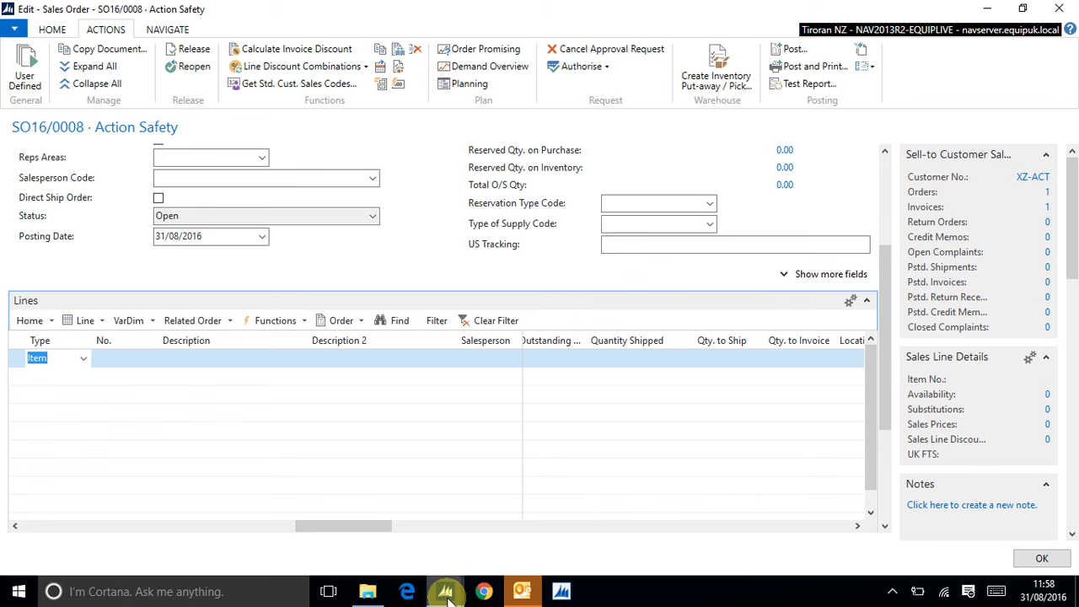
pyautogui.moveTo(445, 593)
pyautogui.click(421, 546)
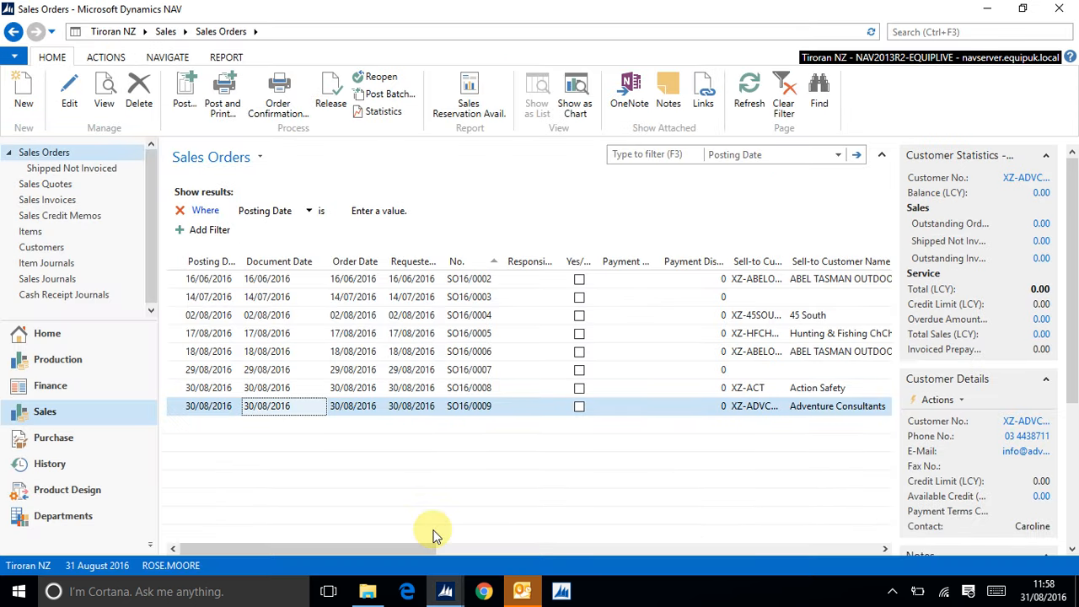
pyautogui.click(50, 465)
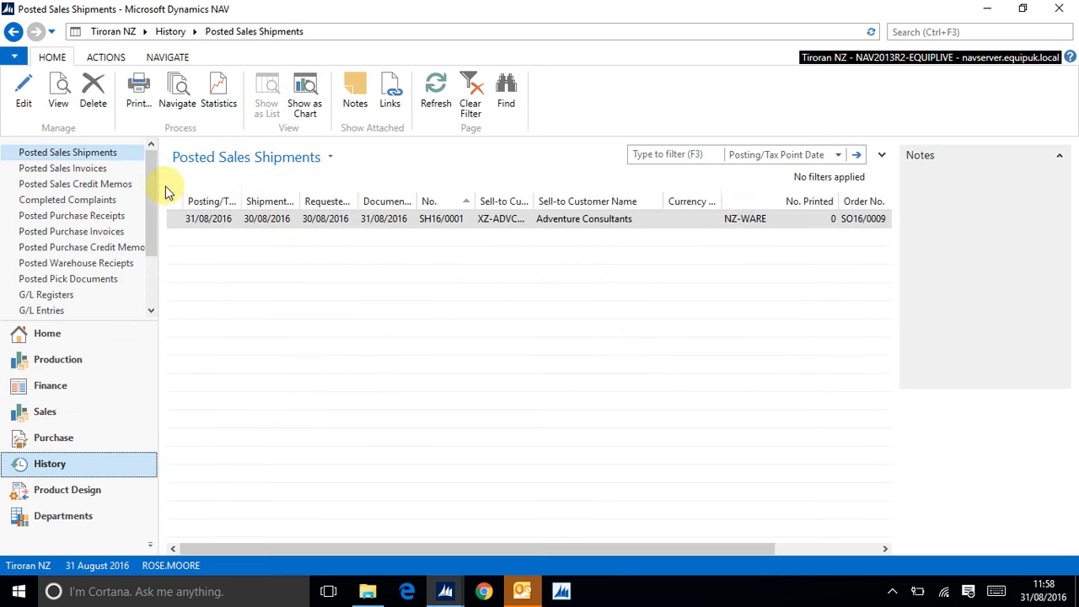
# Step: Open the posted sales invoices and try to preview the Sales - Invoice report for invoice SI16/0005
pyautogui.click(88, 170)
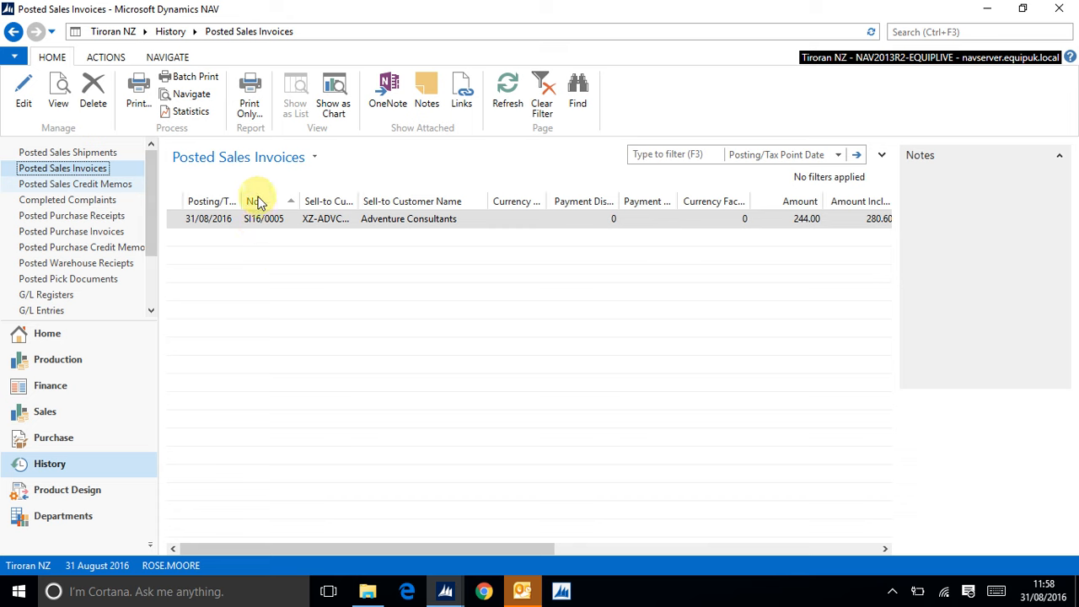
pyautogui.click(249, 112)
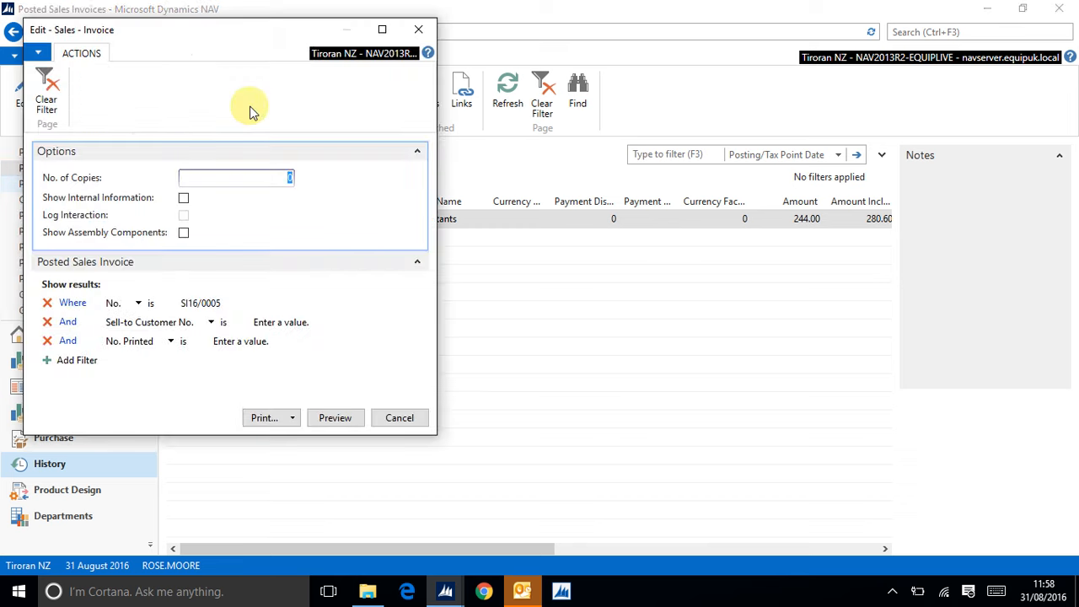
pyautogui.click(292, 419)
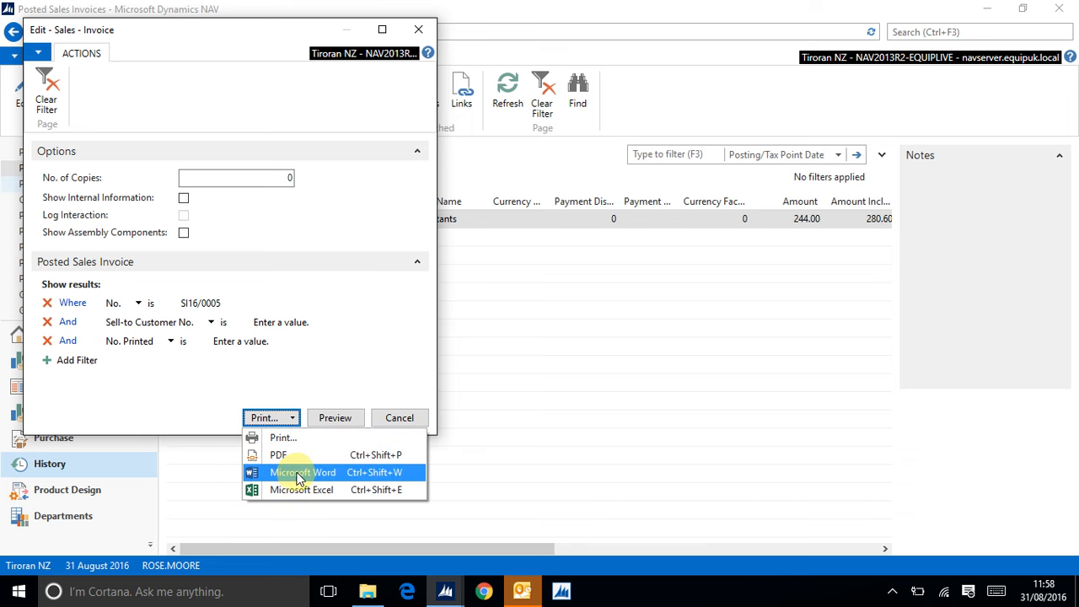
pyautogui.click(334, 420)
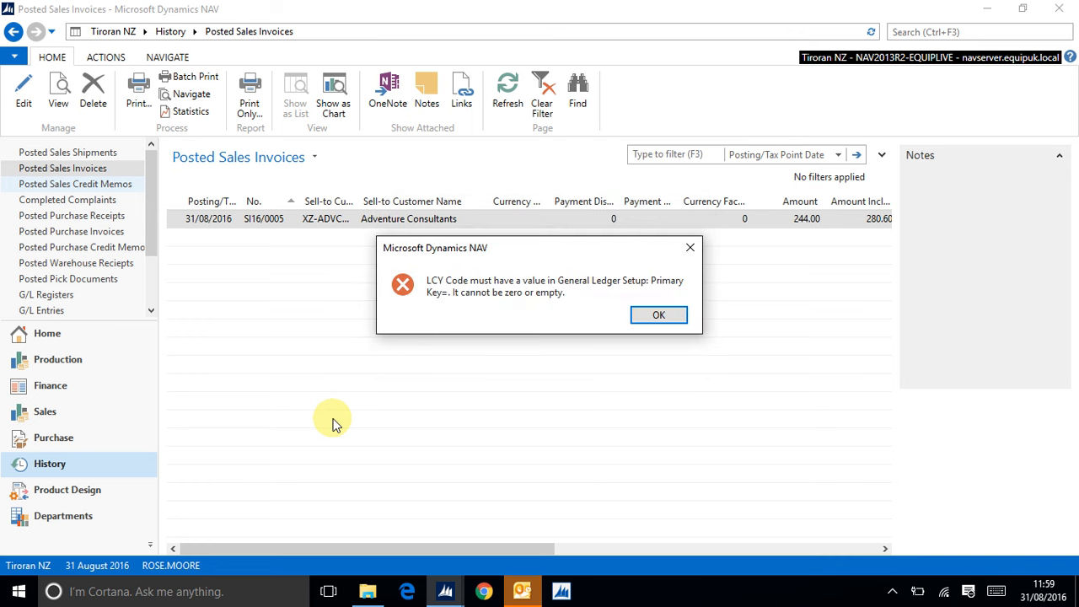
pyautogui.click(651, 317)
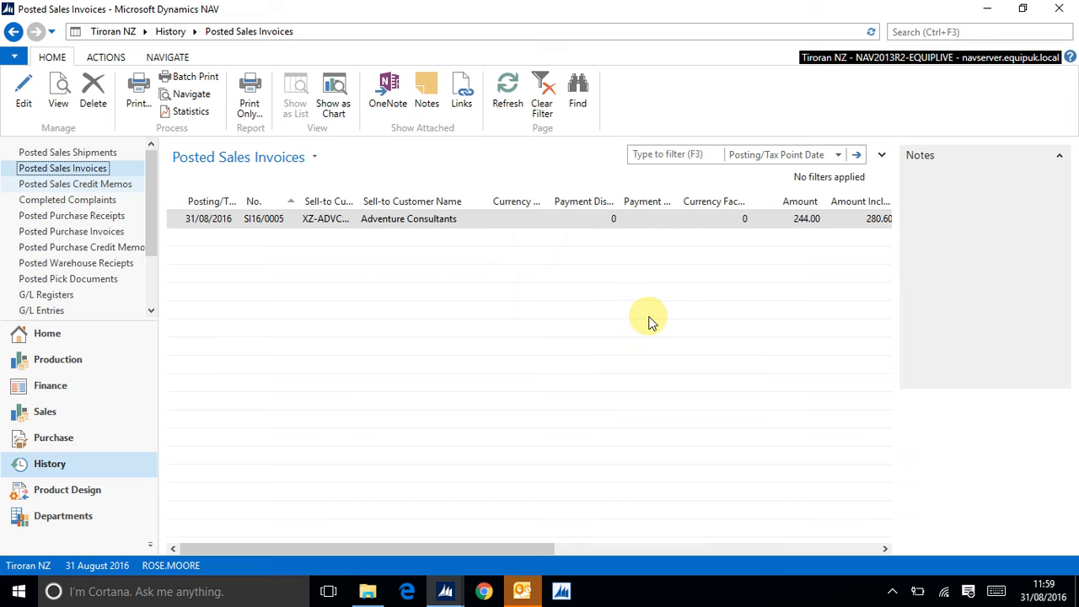